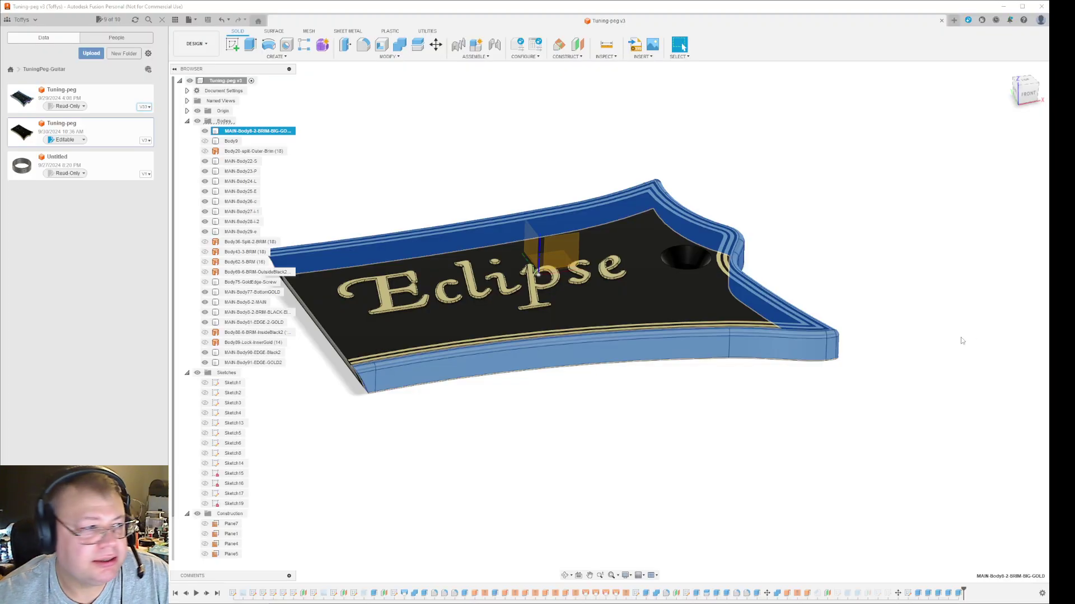
left_click(718, 448)
middle_click_drag(659, 427, 737, 464)
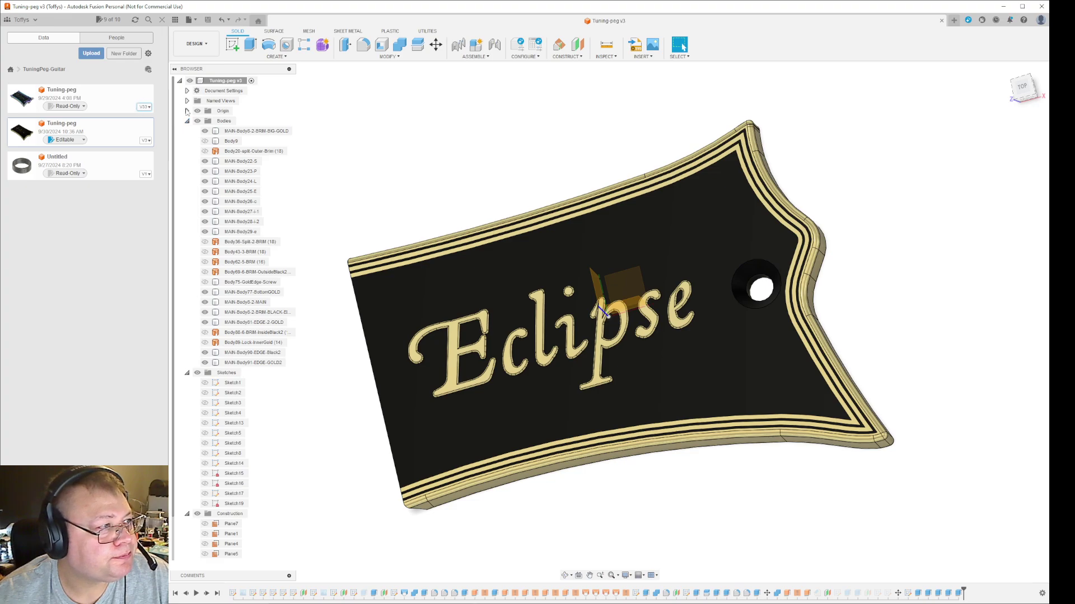
left_click(256, 363)
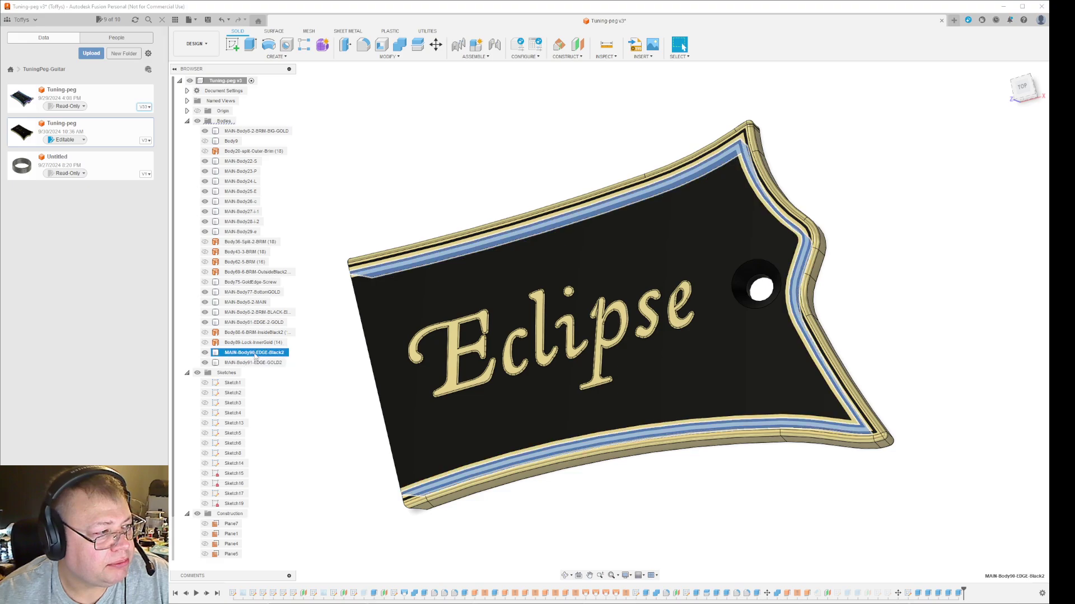
left_click(249, 312)
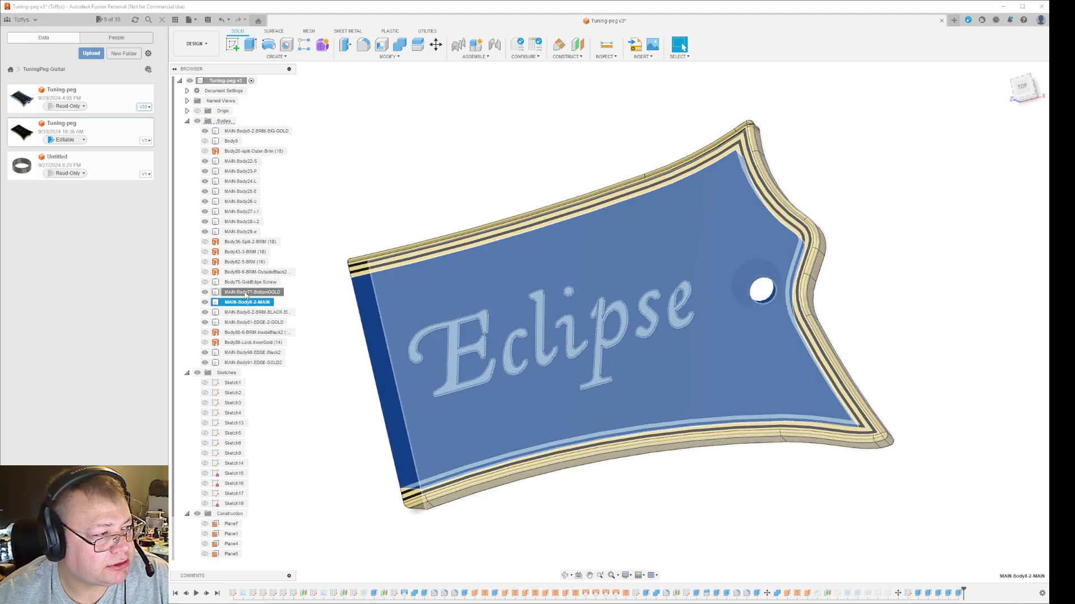
left_click(245, 292)
left_click(242, 231)
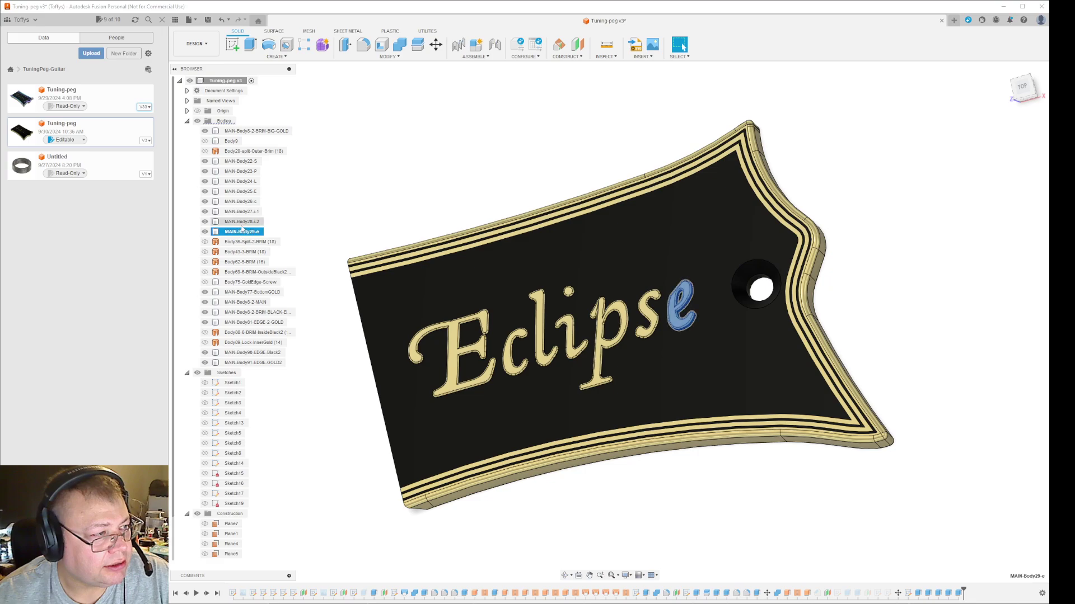
left_click(242, 222)
left_click(243, 211)
left_click(243, 202)
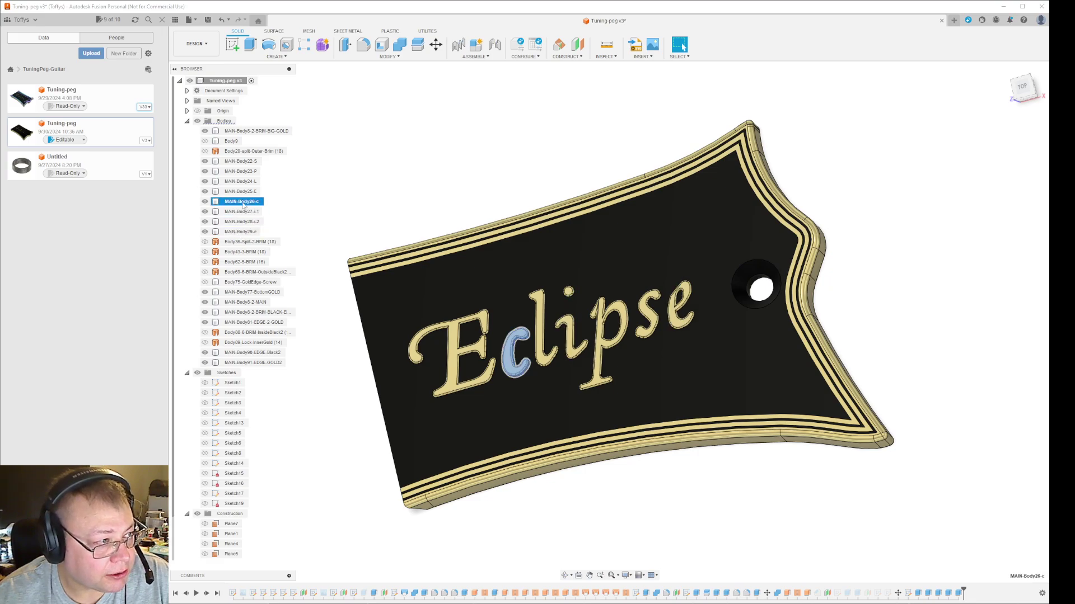
left_click(800, 514)
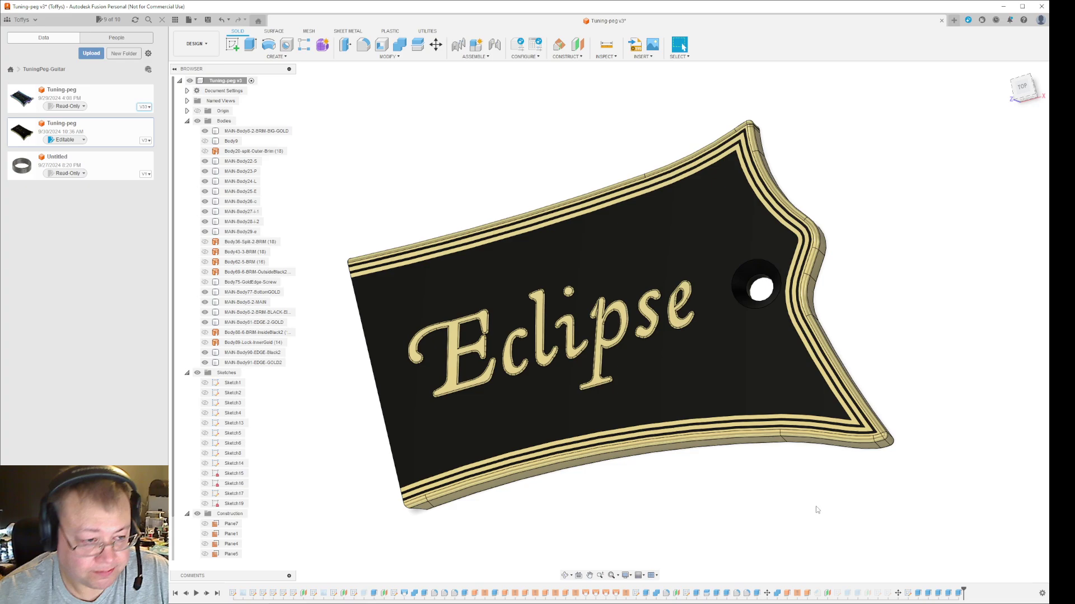
mouse_move(784, 513)
middle_mouse_down("shift")
mouse_move(753, 477)
mouse_move(784, 481)
mouse_move(797, 497)
middle_mouse_up("shift")
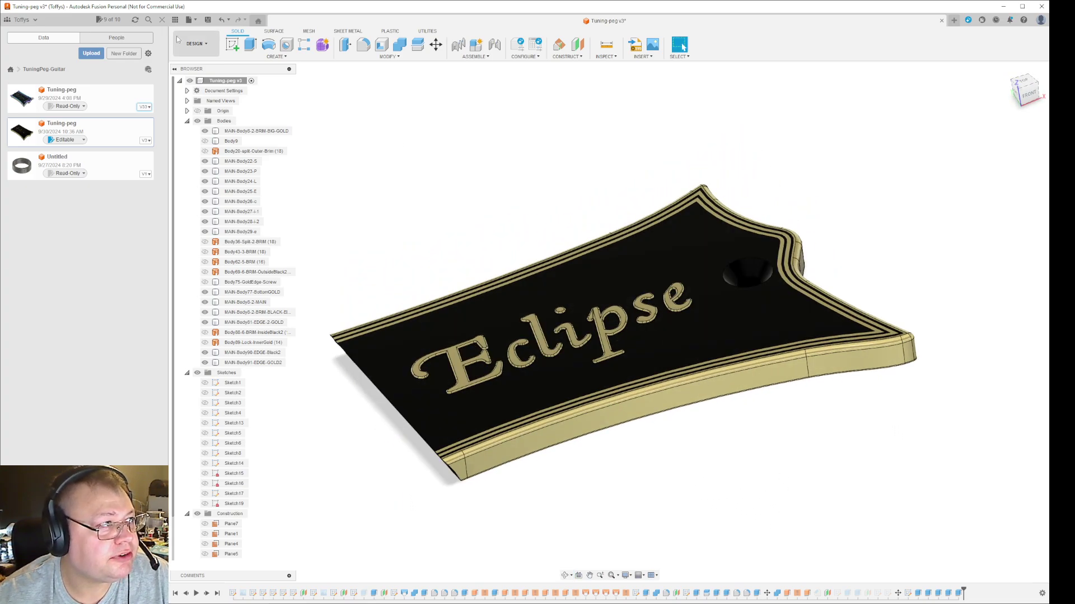
left_click(195, 21)
left_click(224, 123)
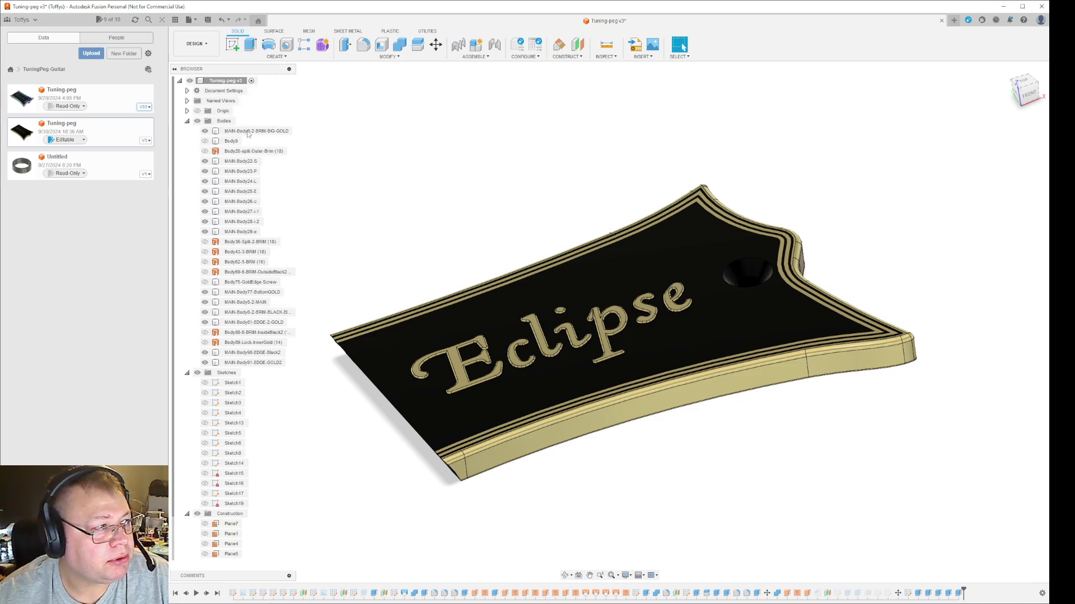
left_click(623, 241)
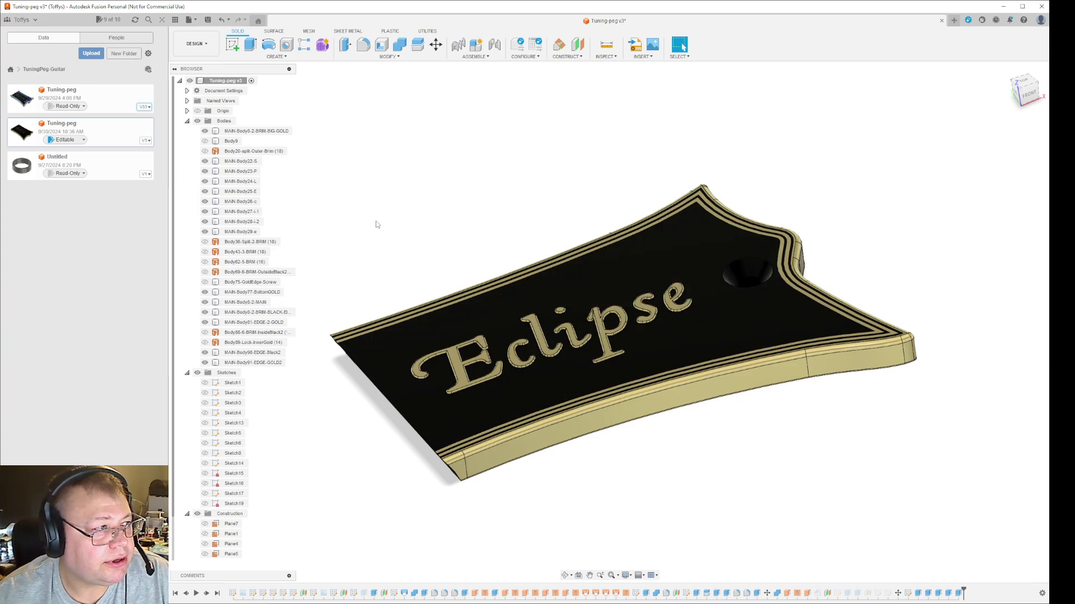
Step: Export the BRIM-BIG-GOLD body as a binary millimetre STL, previewing the mesh and adjusting refinement
left_click(252, 131)
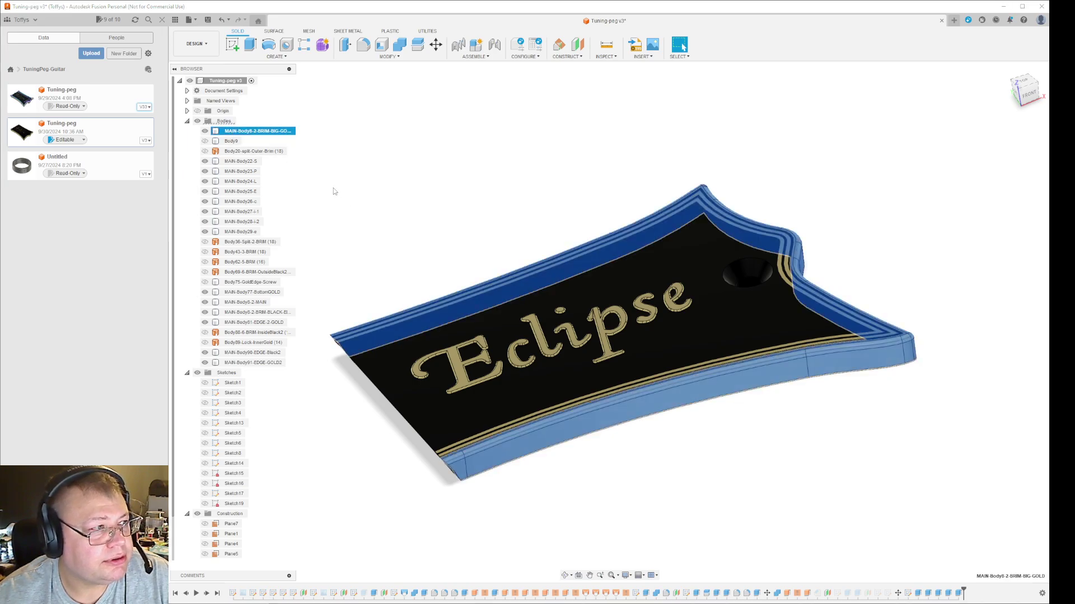
left_click(191, 20)
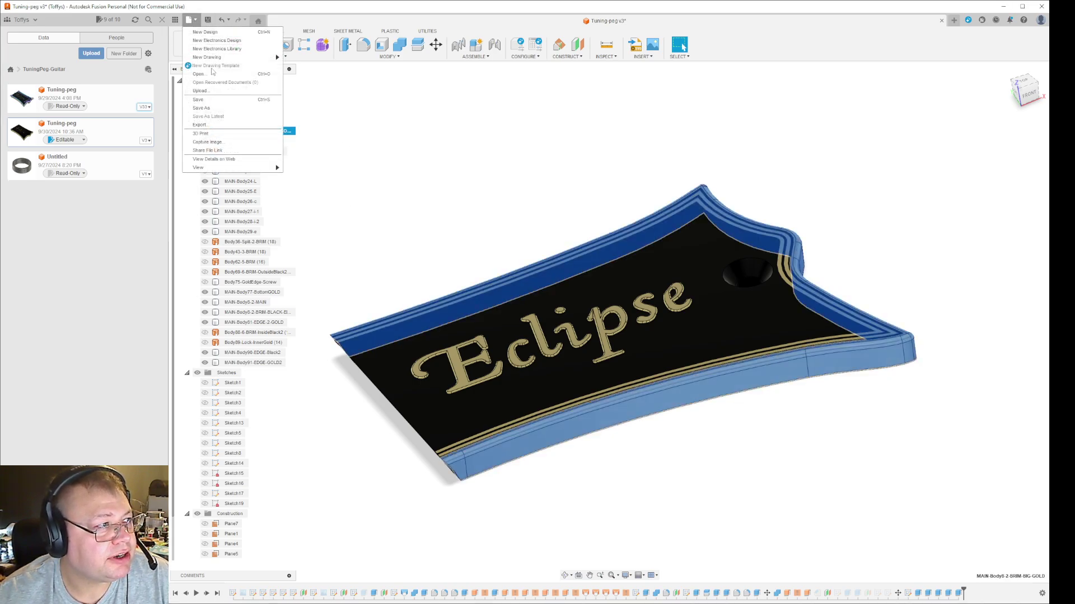
left_click(220, 134)
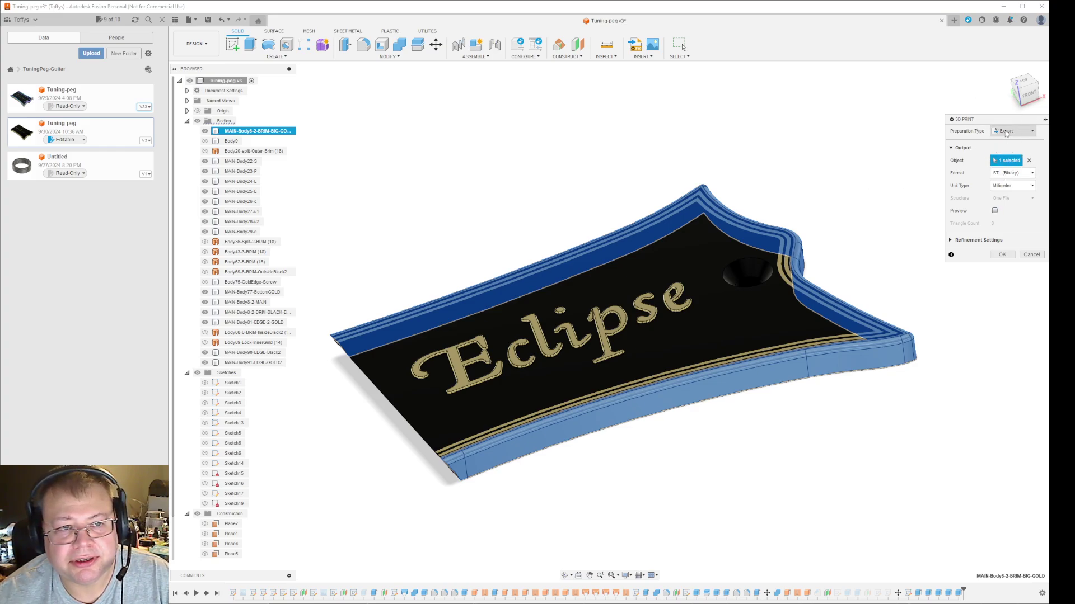
left_click(994, 211)
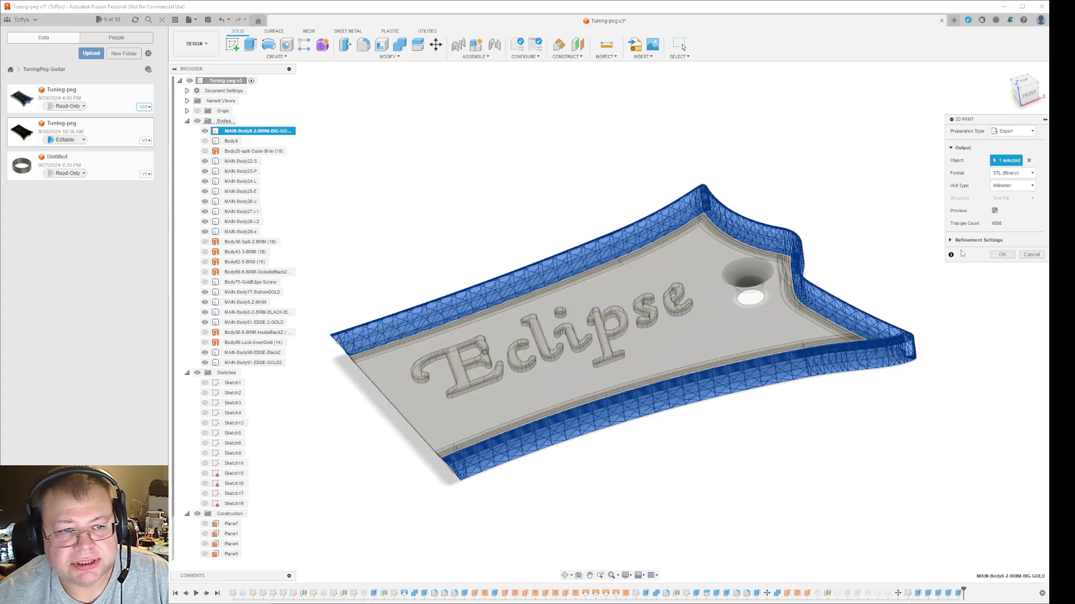
left_click(976, 241)
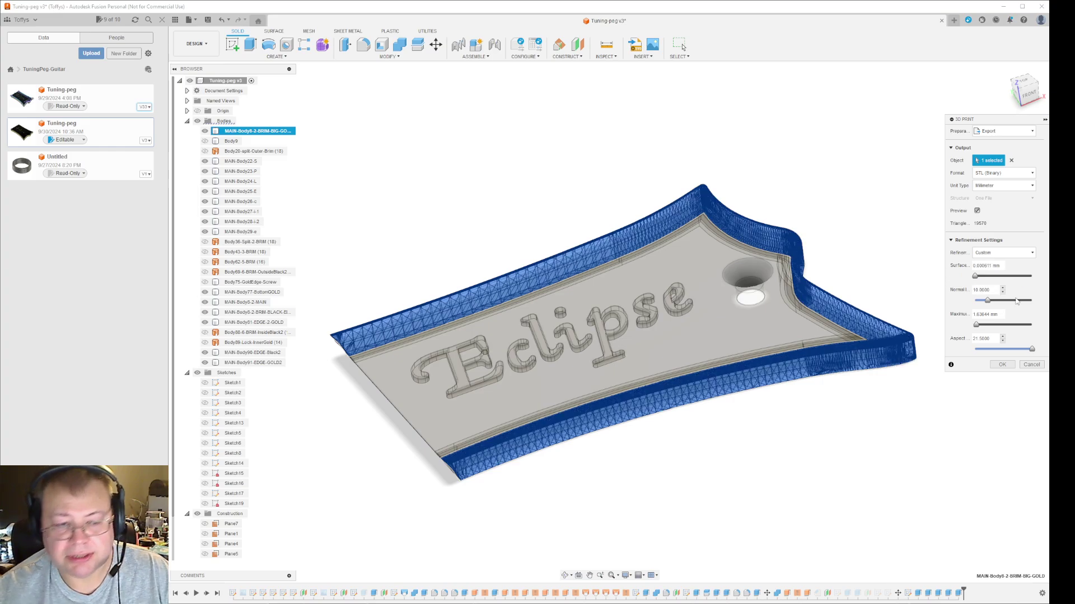
left_click(1032, 365)
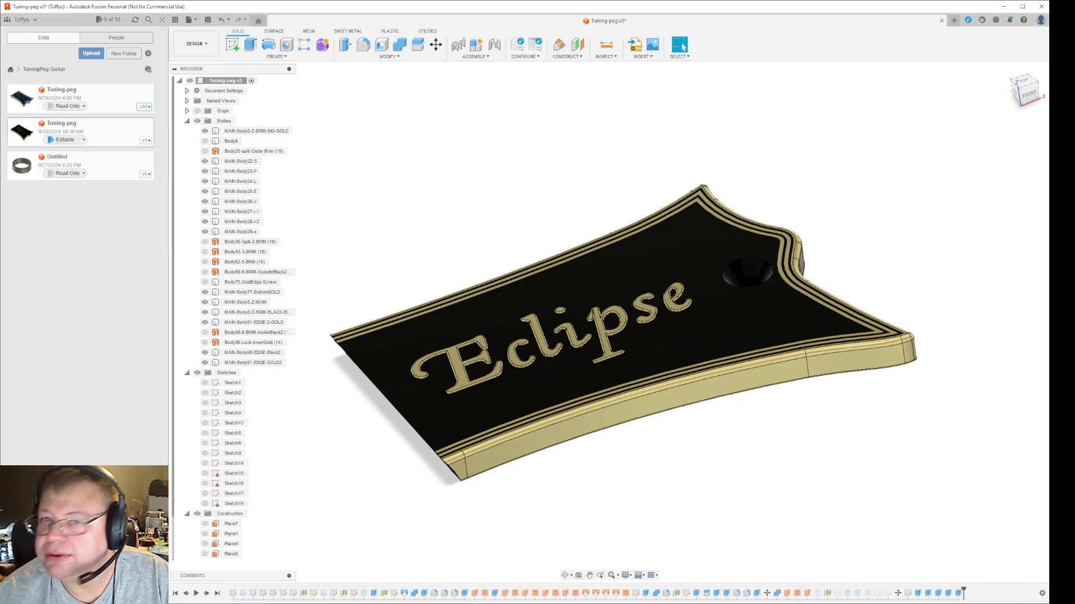
Step: Import all fifteen Eclipse STL files with Ctrl+I, answering No to each 'Object too small' rescale prompt
left_click(1003, 6)
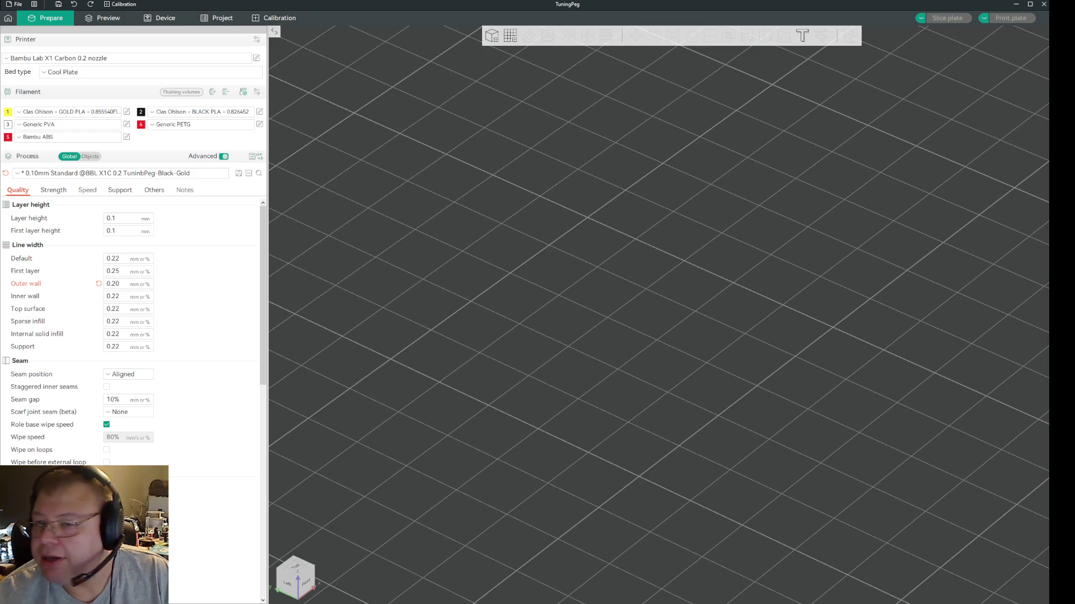
key("ctrl+i")
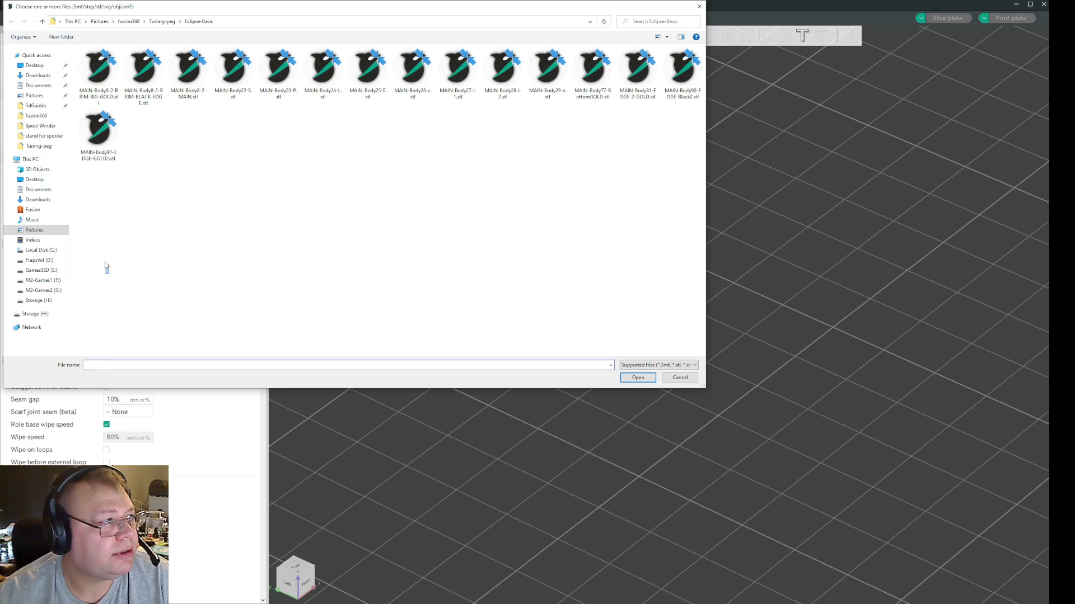
left_click_drag(108, 274, 674, 67)
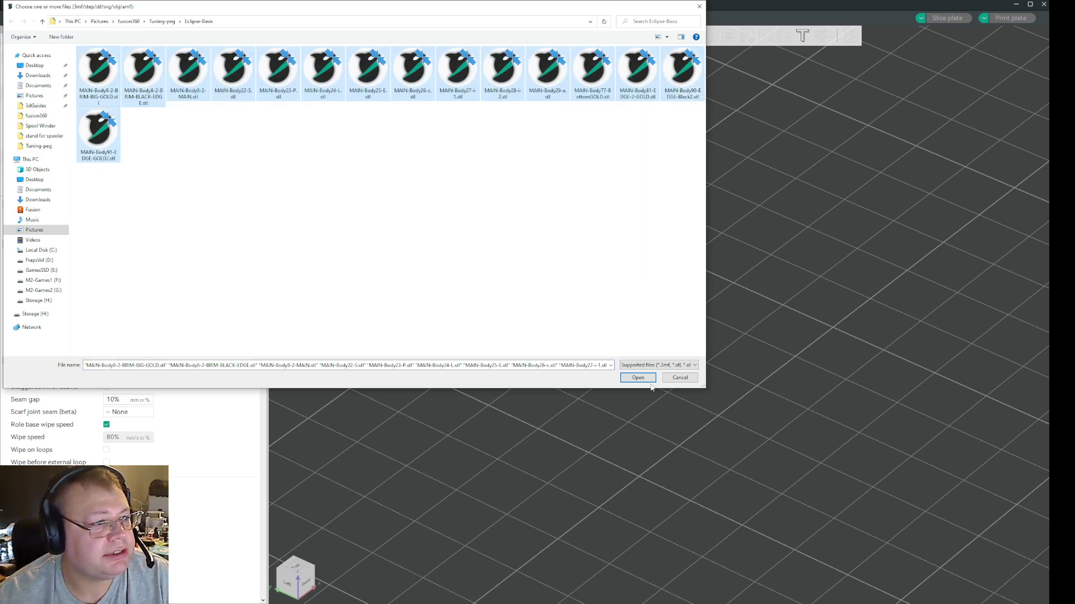
left_click(641, 378)
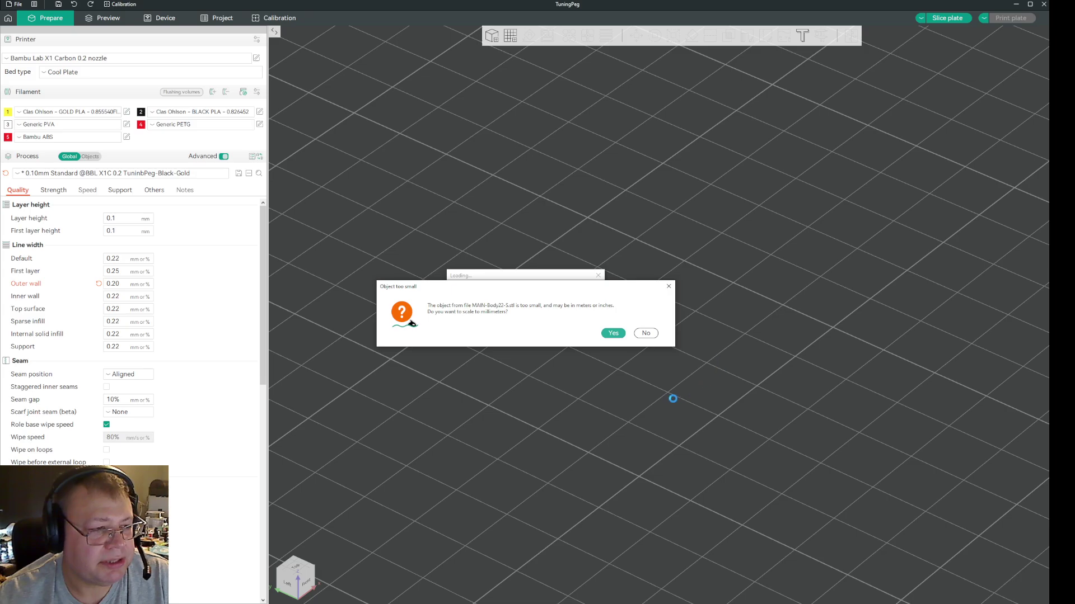
left_click(646, 333)
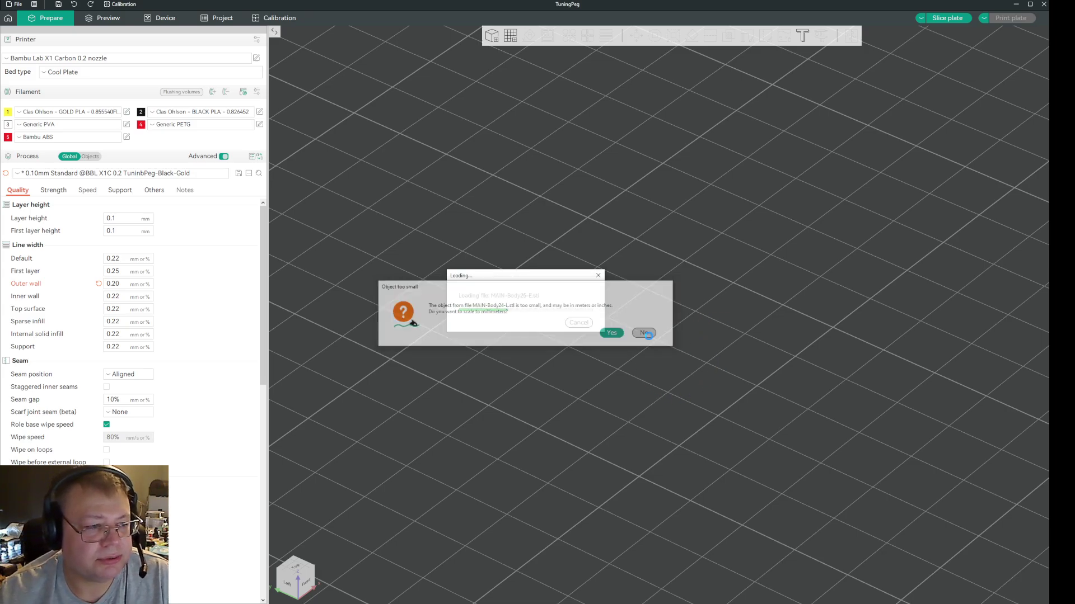
left_click(649, 334)
left_click(649, 334)
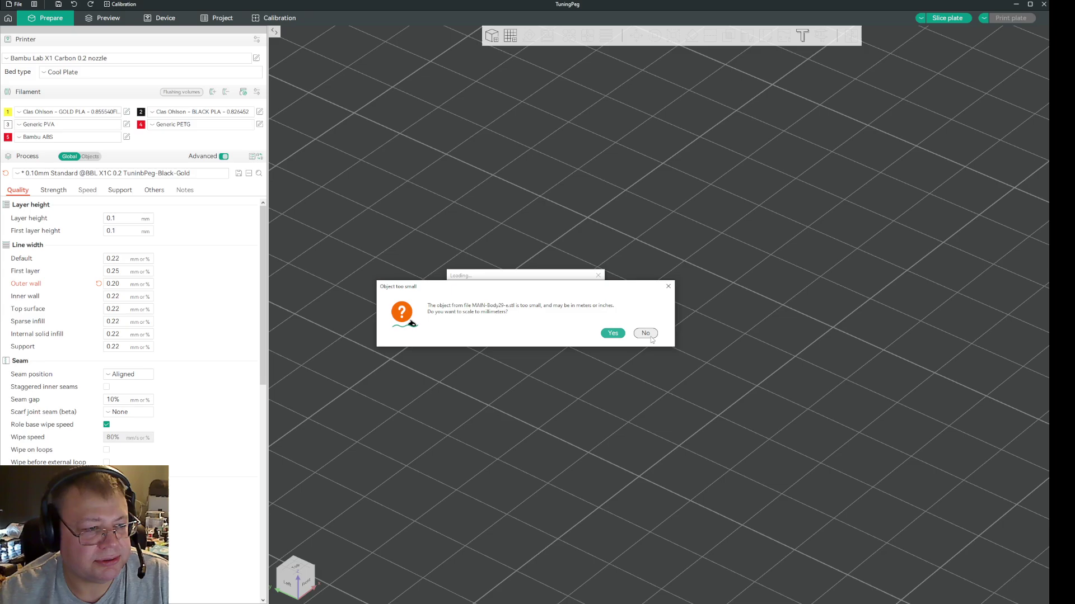
left_click(646, 332)
Step: Dismiss the last loading prompt, inspect the imported yellow peg, and delete it from the plate
left_click(602, 332)
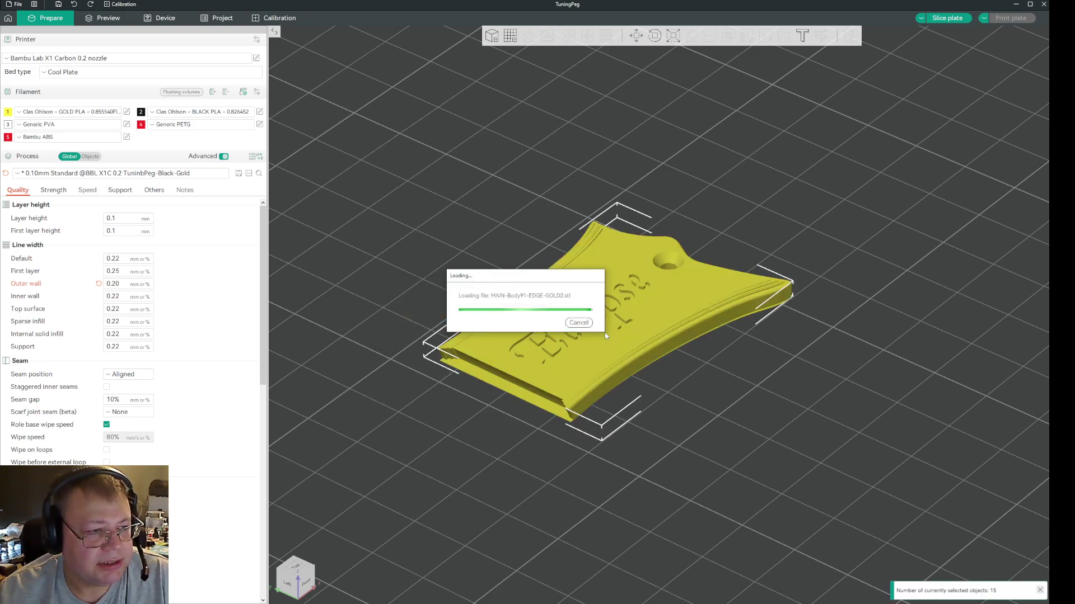
left_click(754, 444)
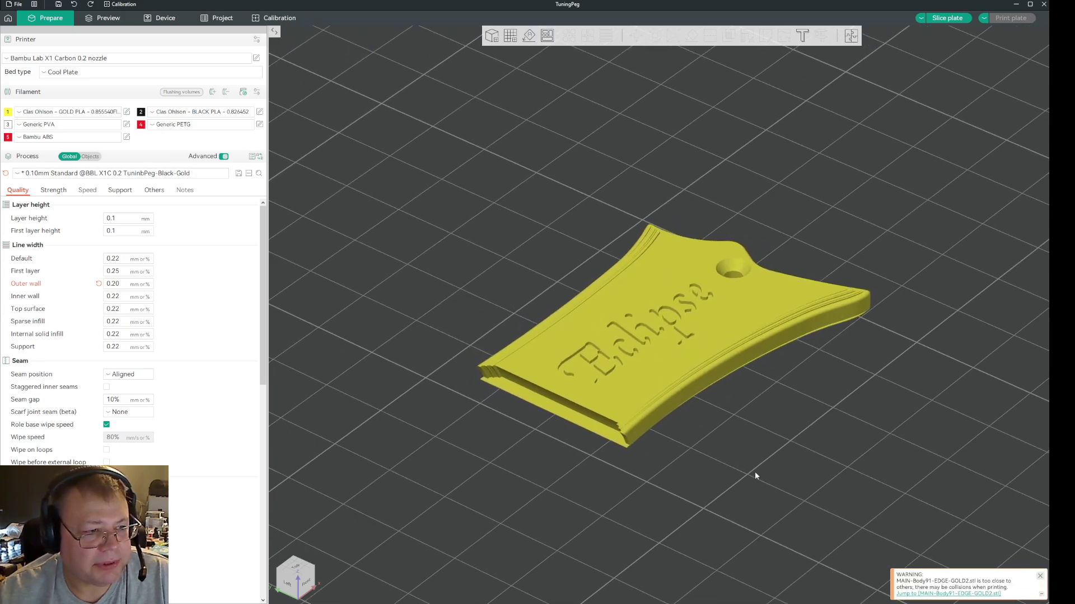
scroll(563, 462, "up", 10)
scroll(556, 465, "down", 10)
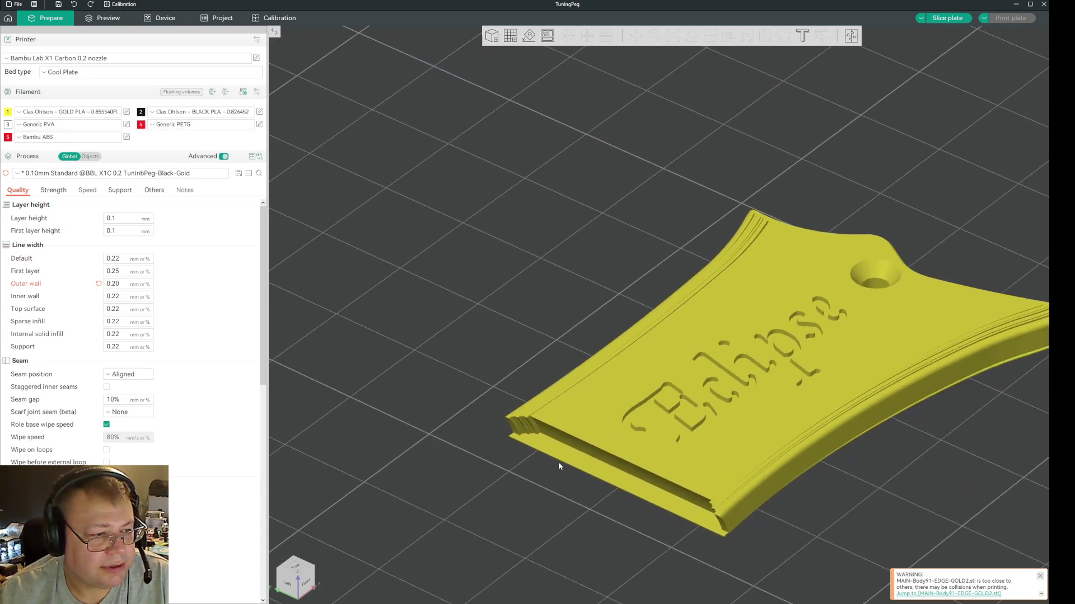
left_click_drag(558, 462, 735, 457)
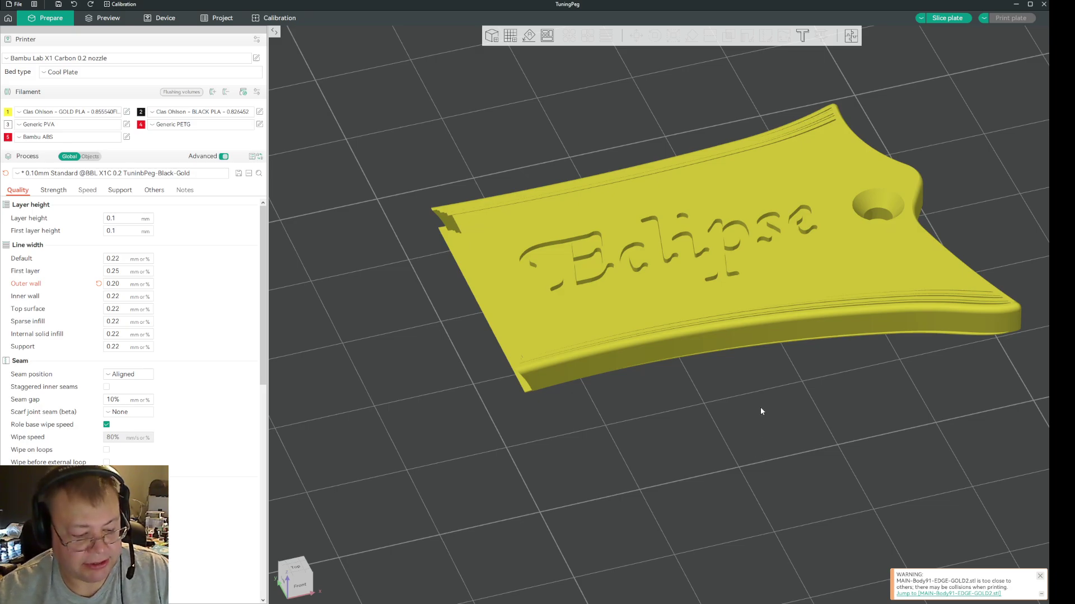
key("Delete")
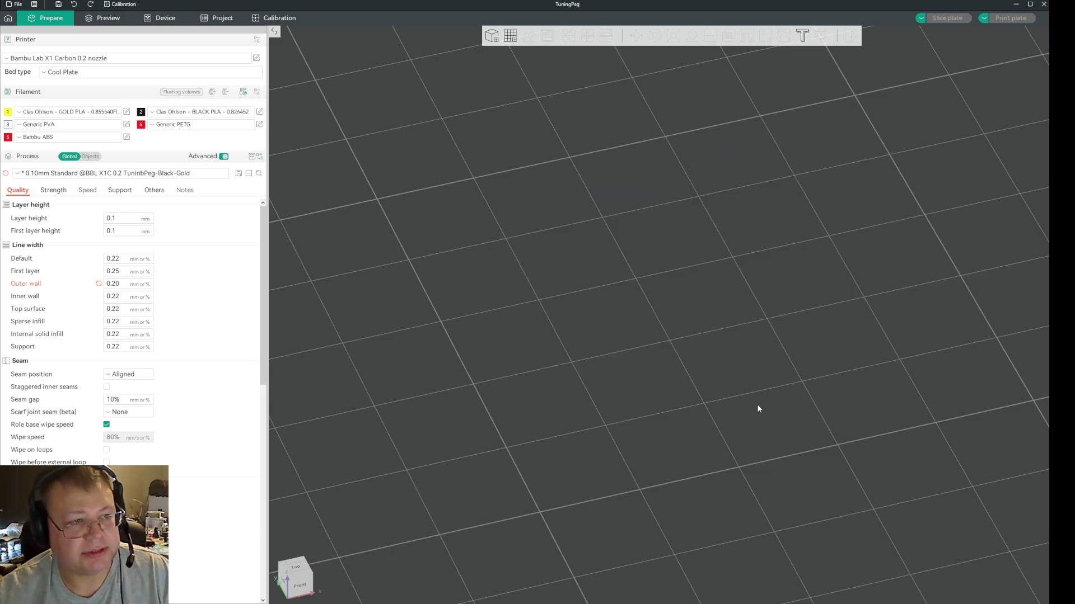
left_click(492, 36)
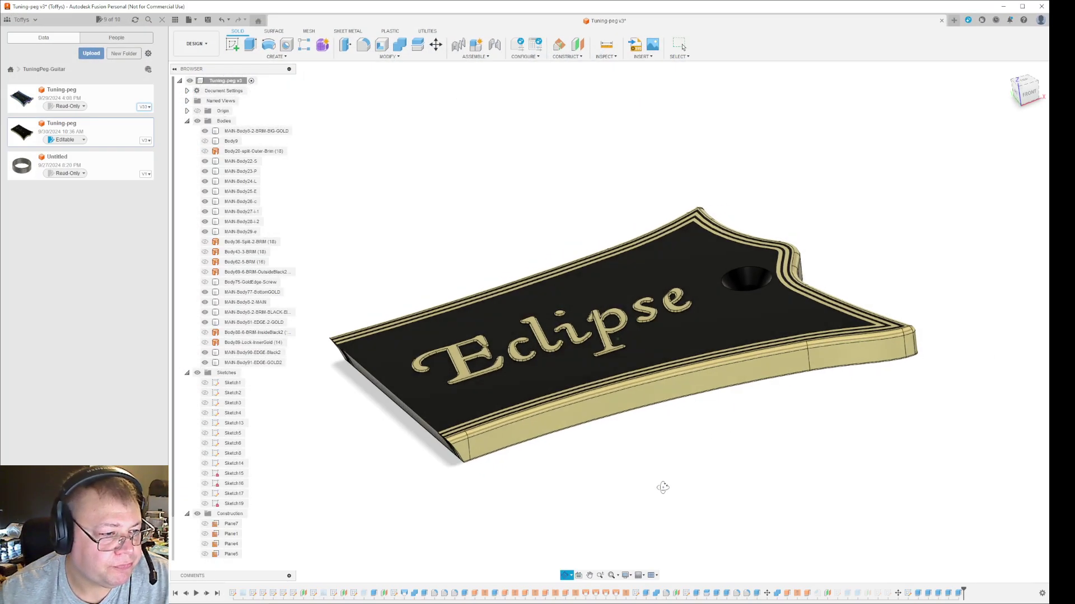
left_click_drag(662, 488, 659, 456)
key("Escape")
left_click(486, 335)
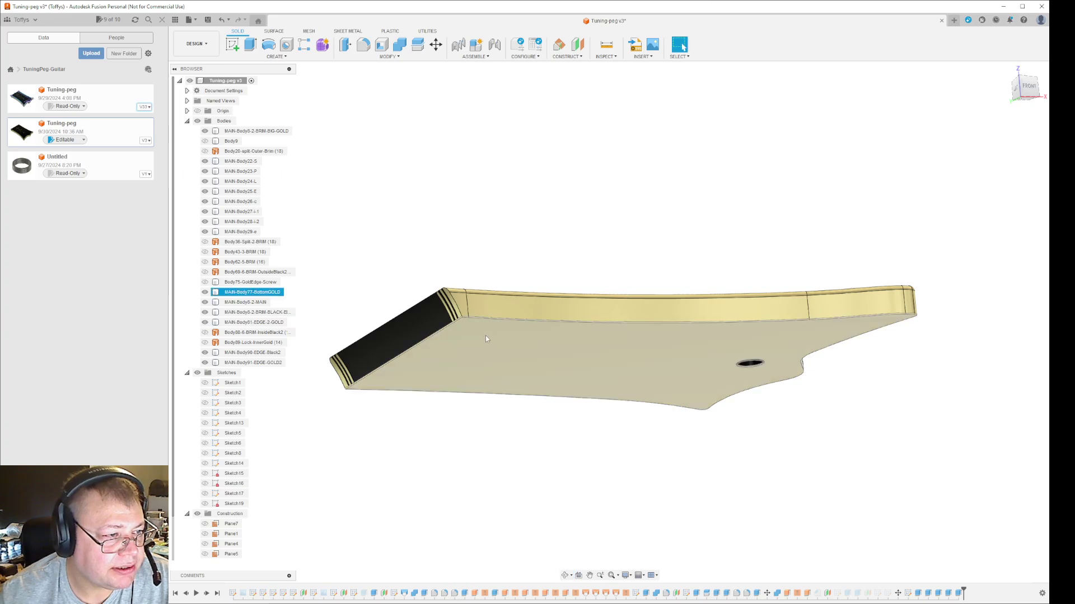
left_click(476, 330)
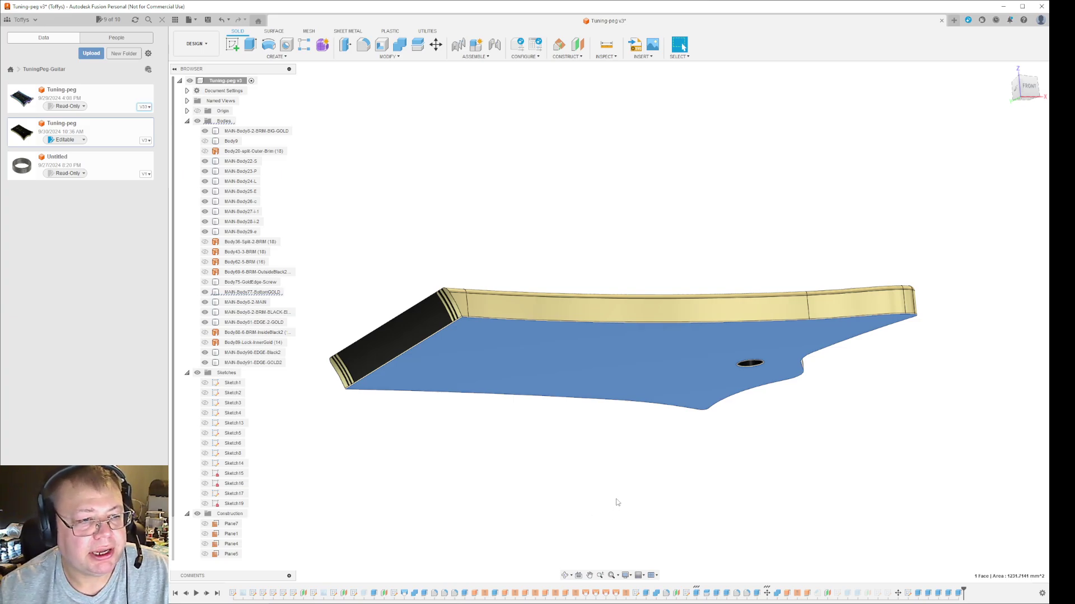
middle_click_drag(726, 469, 709, 488, "shift")
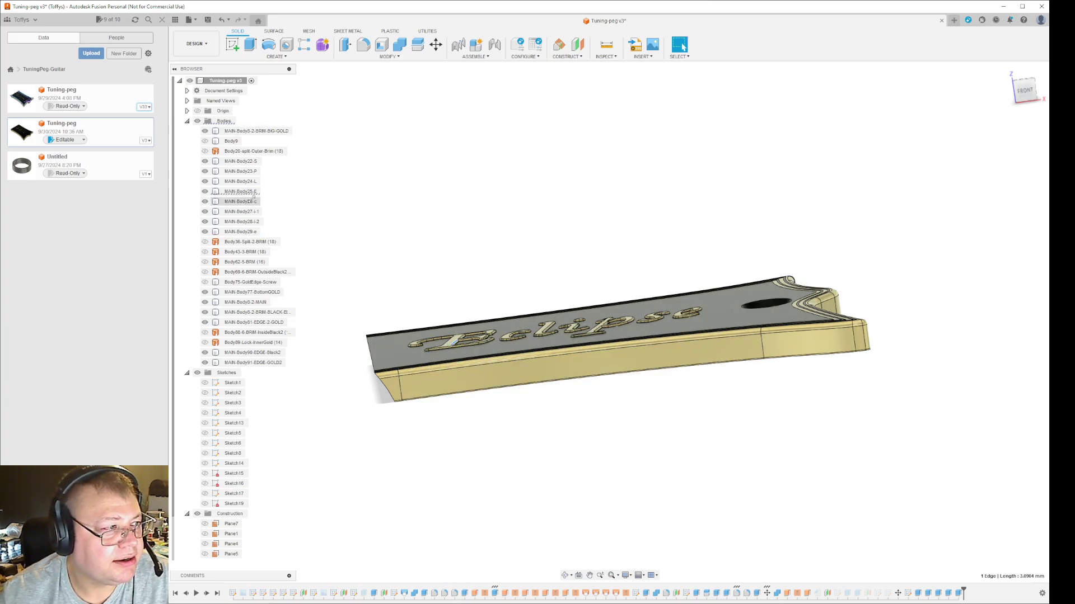
left_click(250, 211)
left_click(1024, 90)
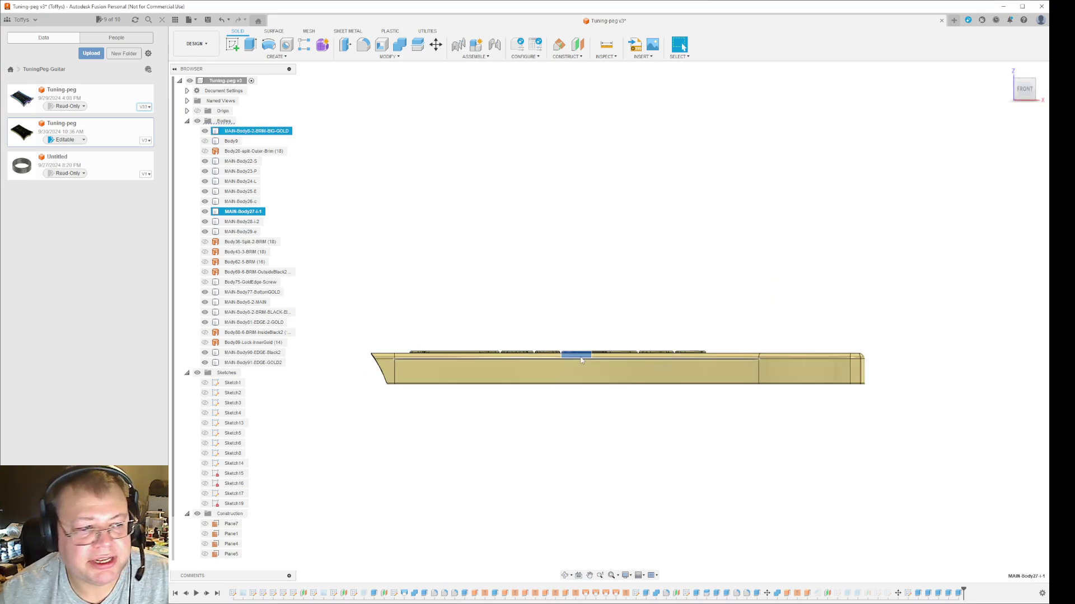
scroll(580, 360, "down", 3)
scroll(579, 361, "up", 5)
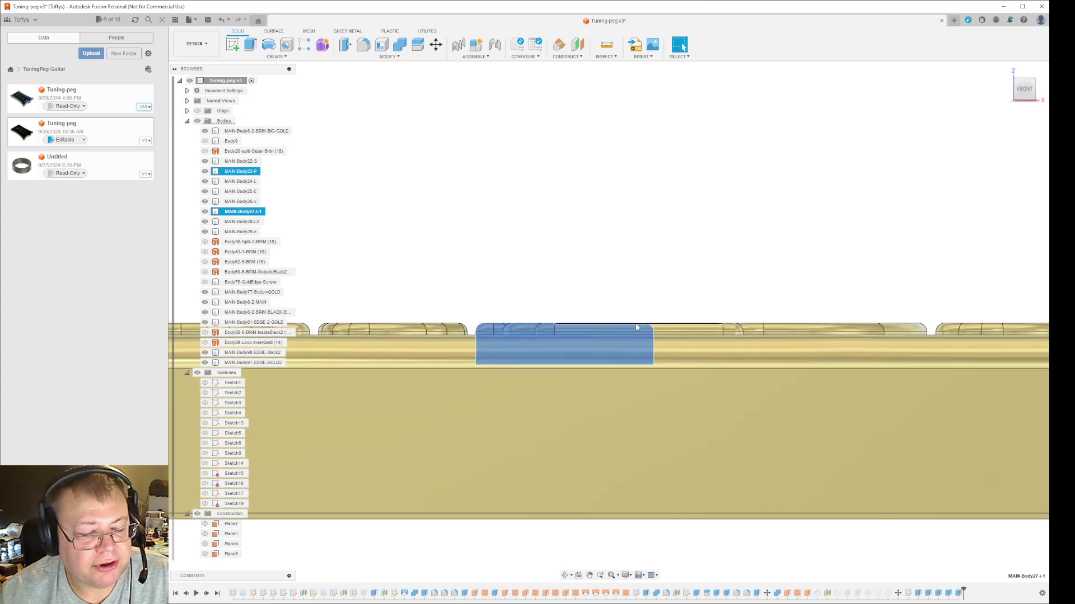
scroll(628, 343, "down", 5)
middle_click_drag(703, 403, 704, 430, "shift")
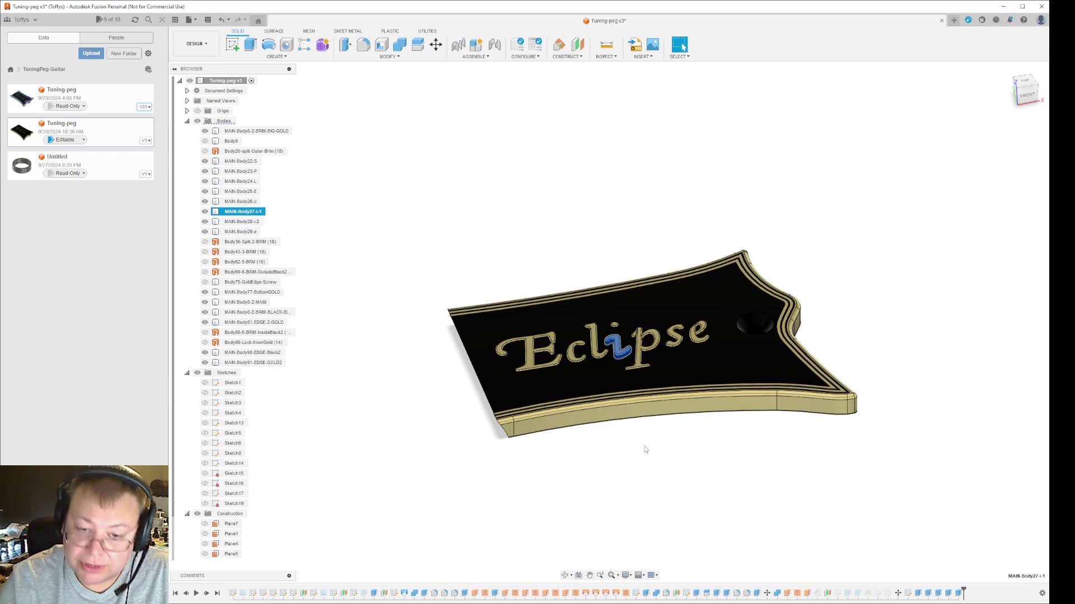
left_click(828, 441)
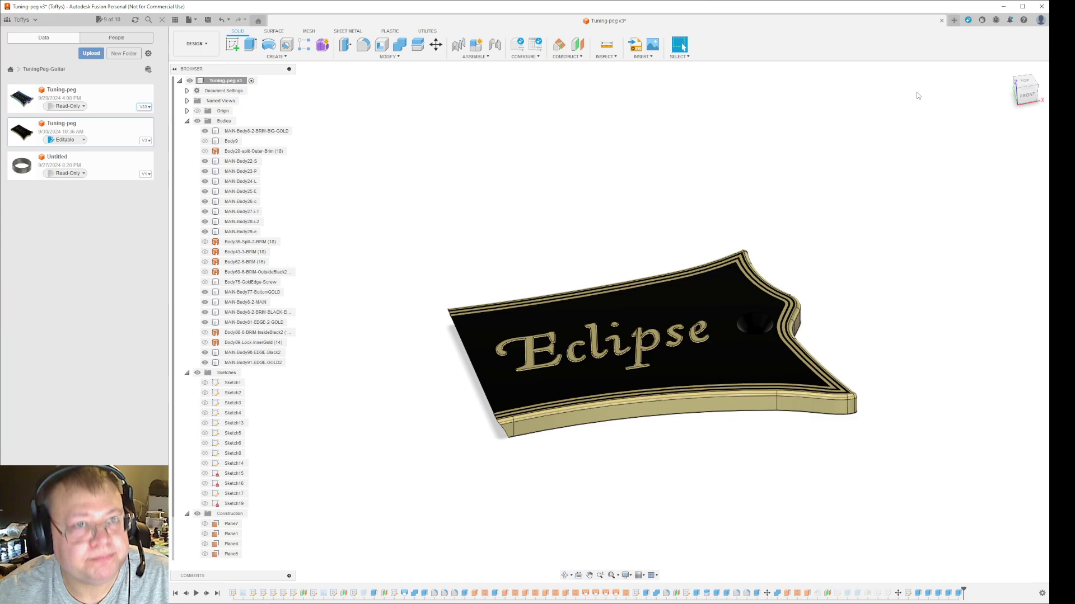
Step: Open MAIN-Body77-BottomGOLD.stl onto the plate as a thin yellow peg-shaped sheet
left_click(1003, 7)
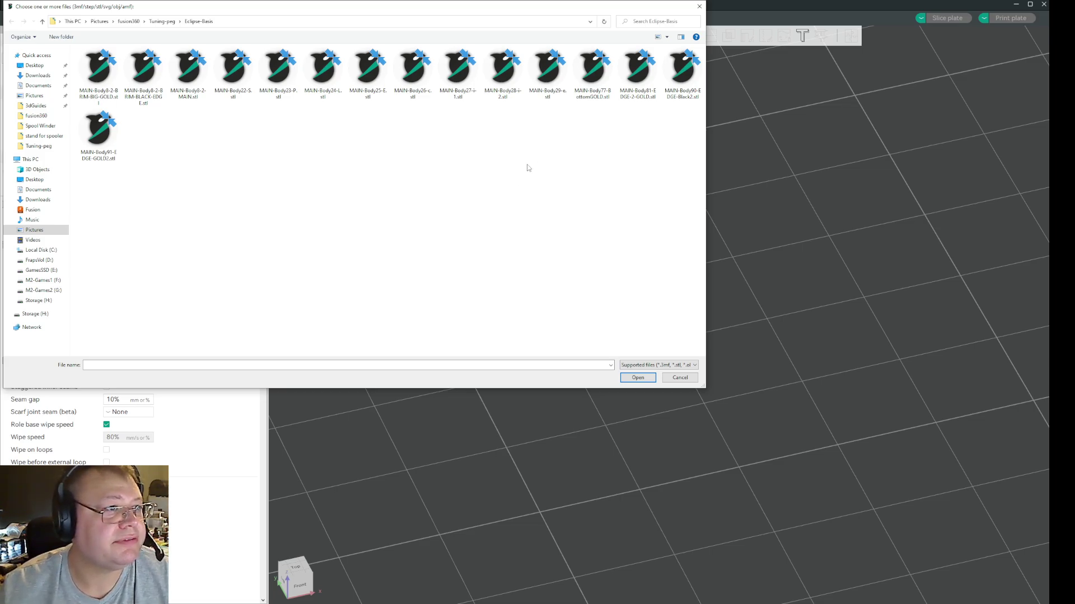
left_click(591, 77)
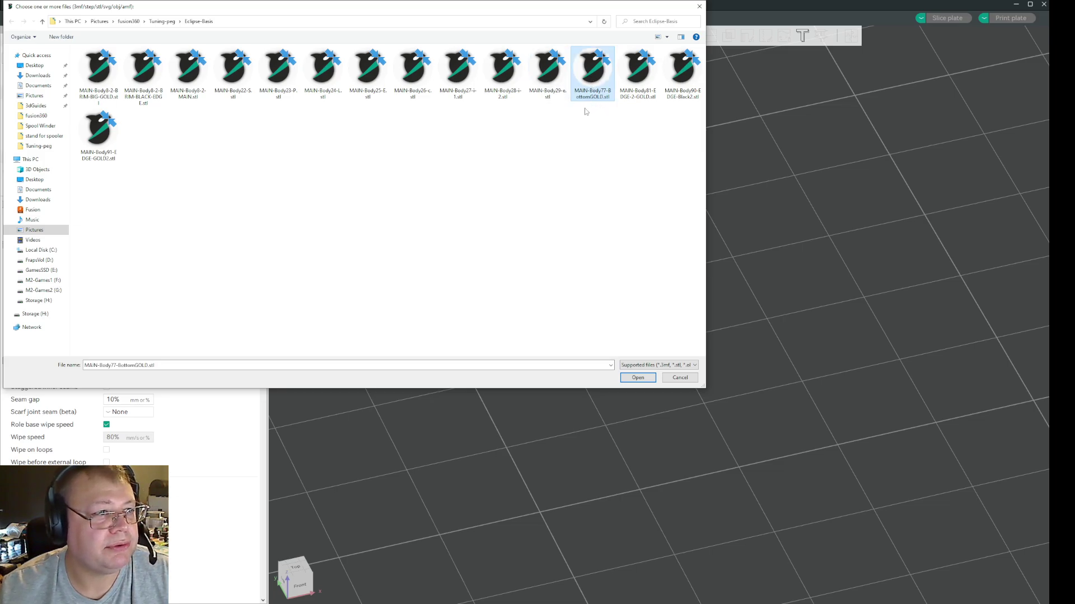
left_click(641, 380)
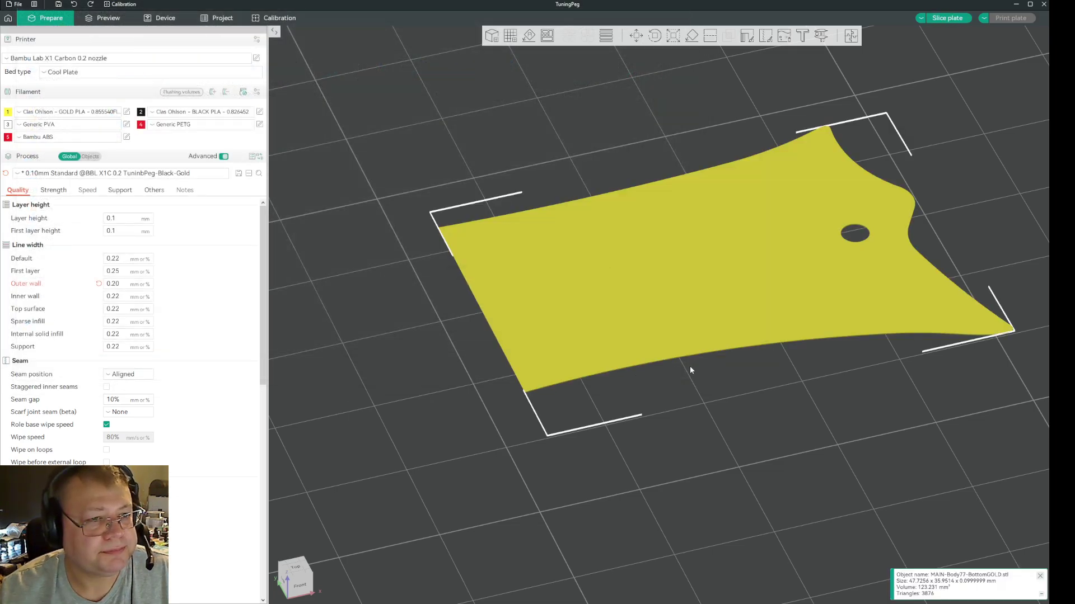
Step: Zoom in and select the yellow bottom gold part on the plate
scroll(722, 459, "down", 5)
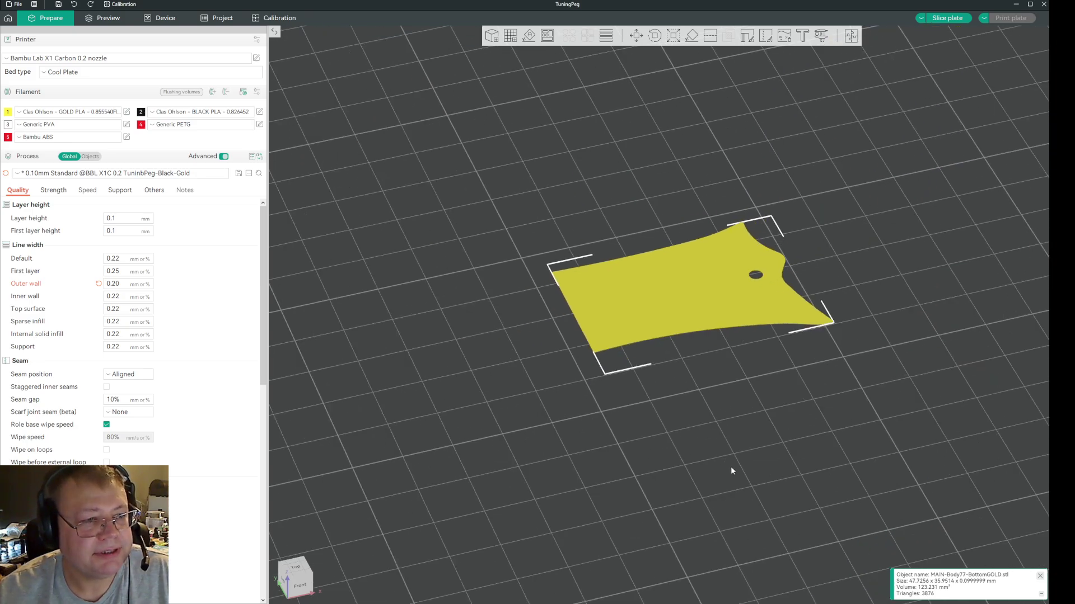
scroll(729, 468, "down", 4)
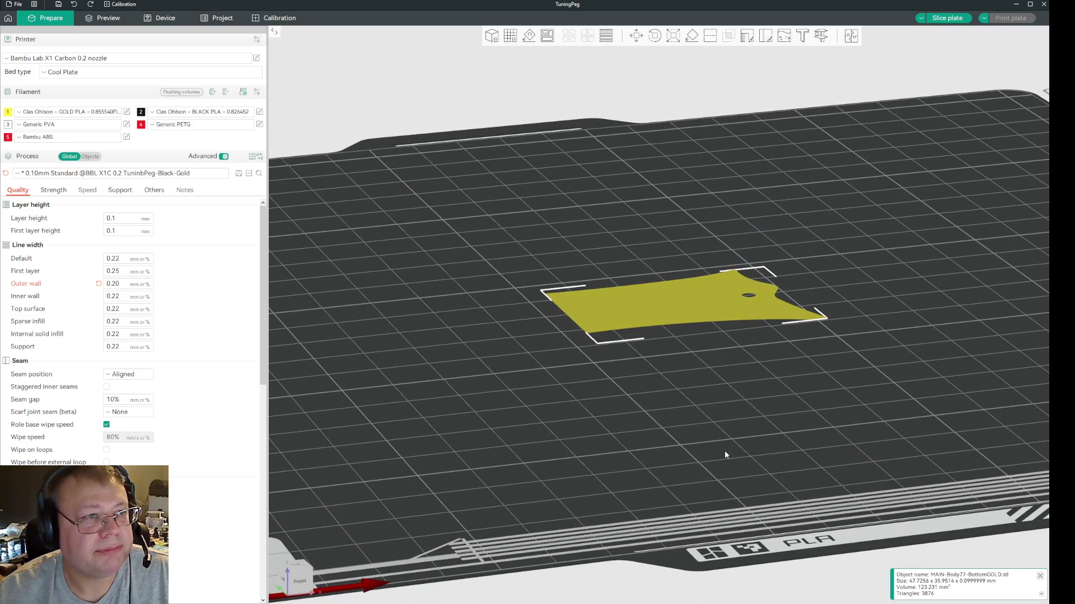
right_click(663, 306)
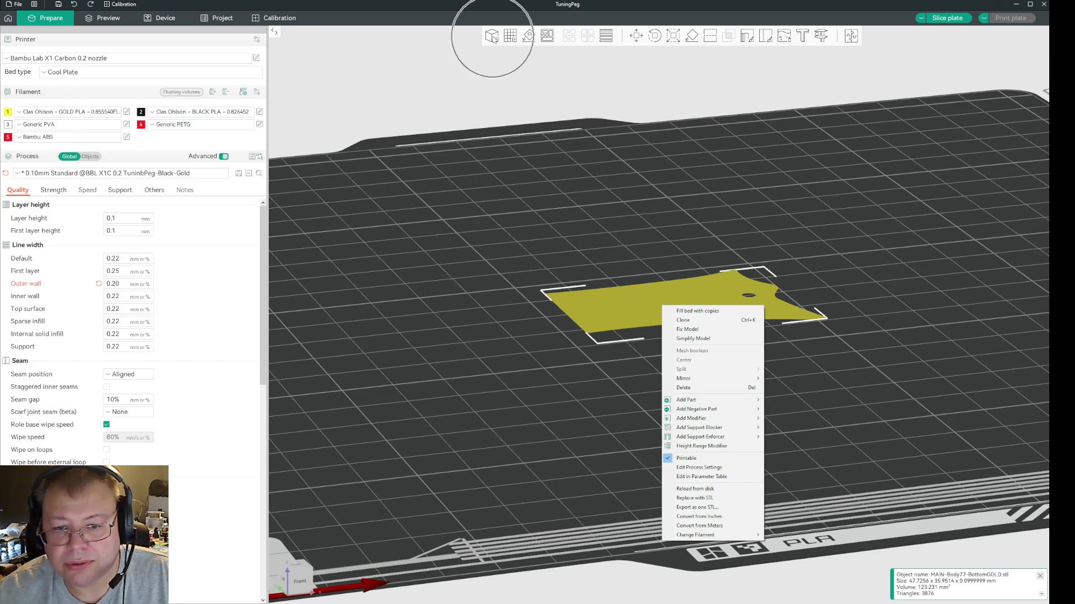
mouse_move(706, 402)
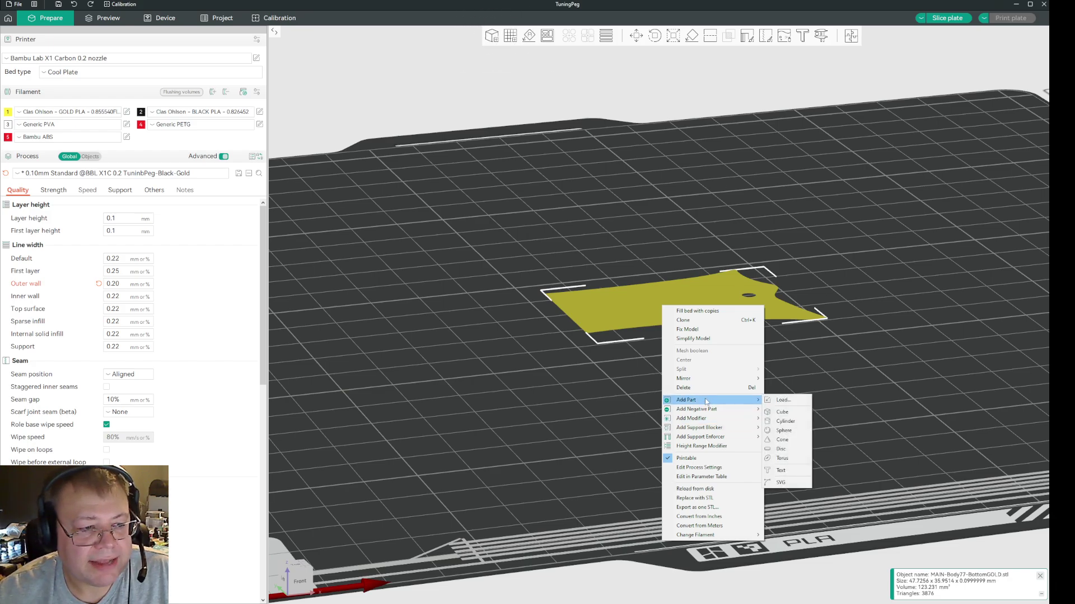
left_click(750, 328)
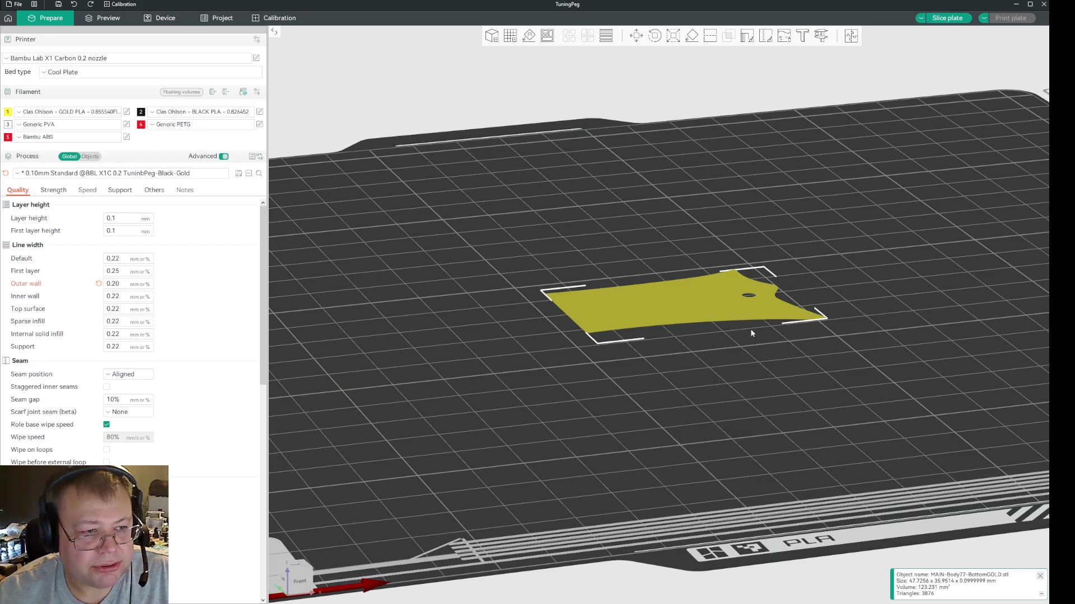
left_click(711, 382)
left_click(685, 324)
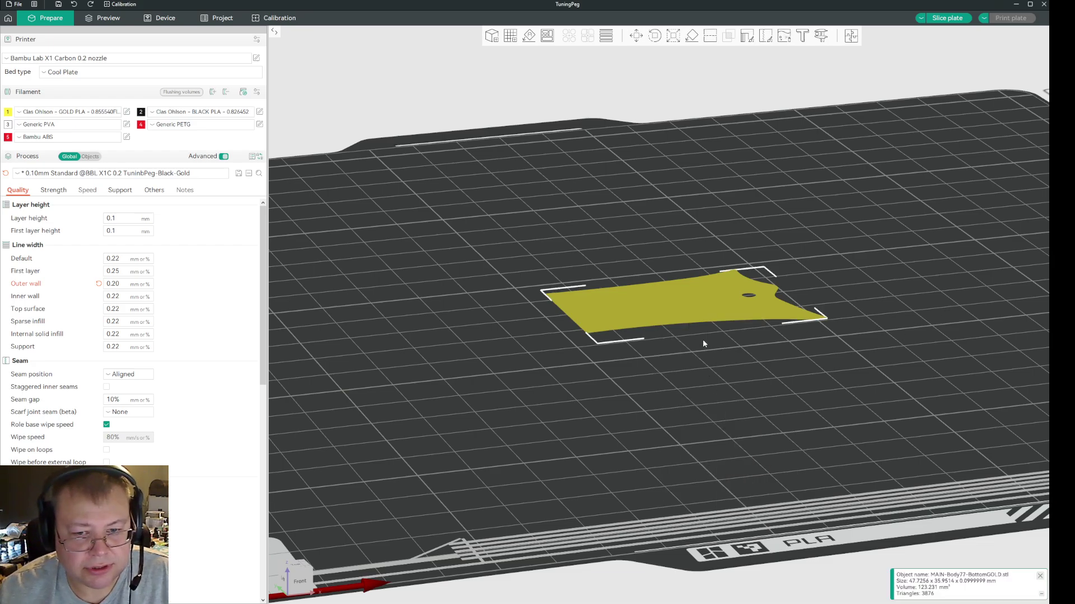
Step: Add every exported STL except BottomGOLD as parts of the object via Add Part > Load
right_click(694, 308)
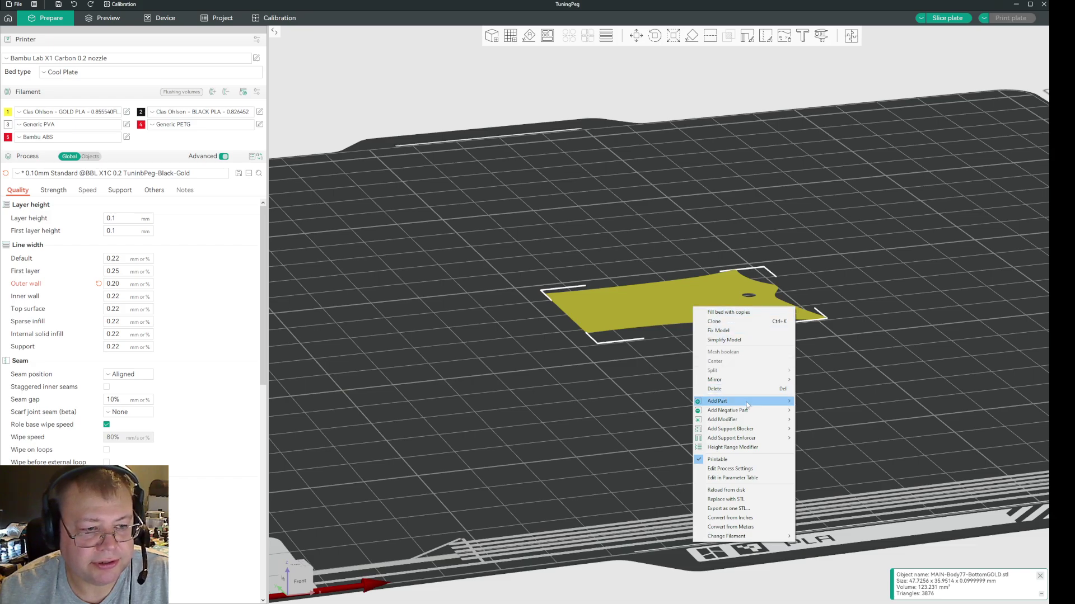
mouse_move(789, 402)
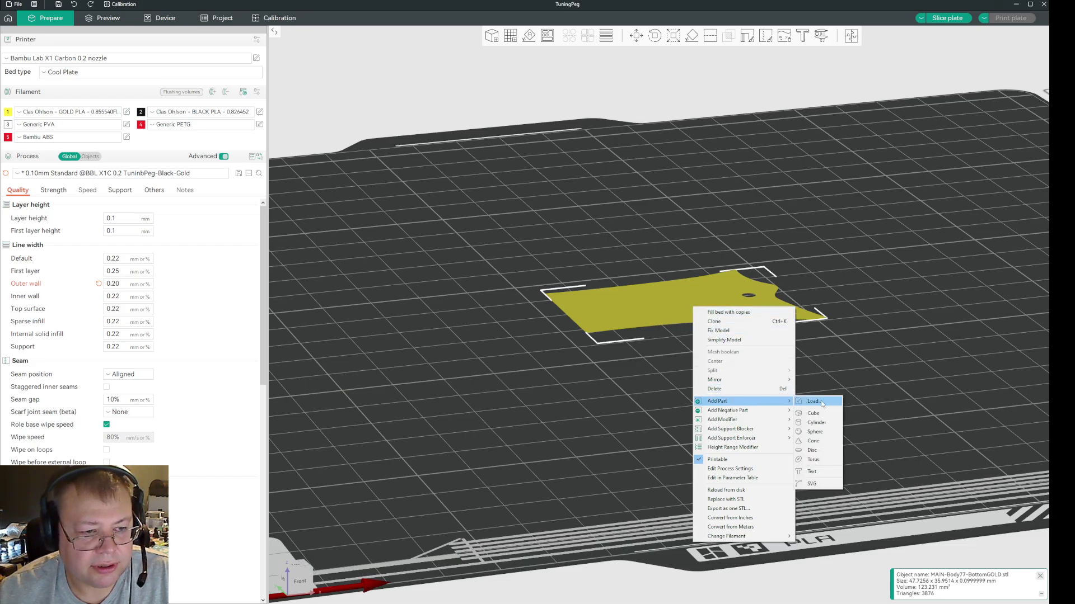
left_click(814, 401)
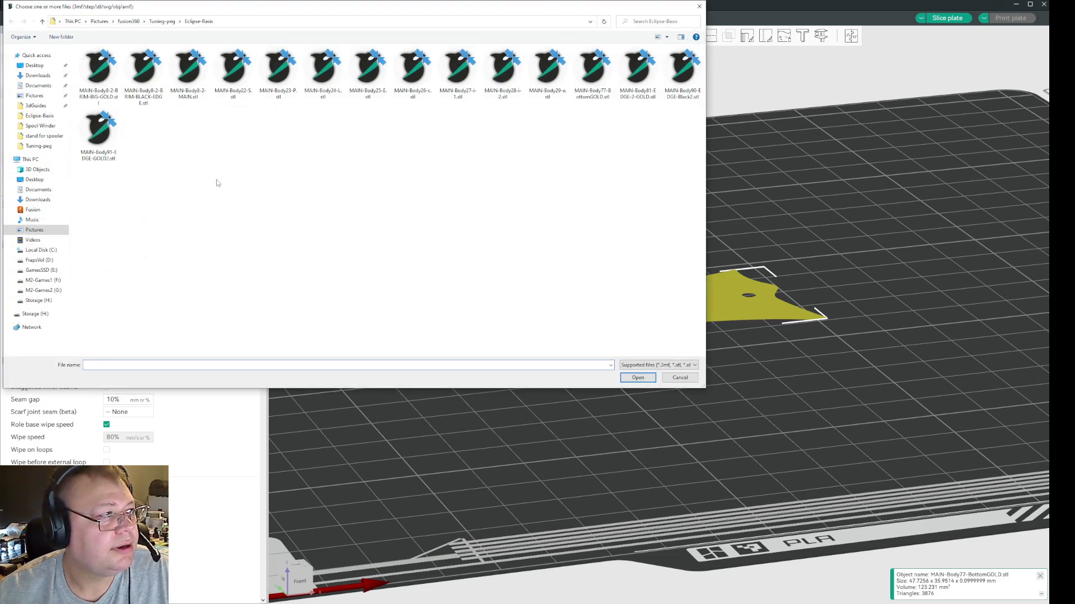
left_click_drag(694, 168, 82, 62)
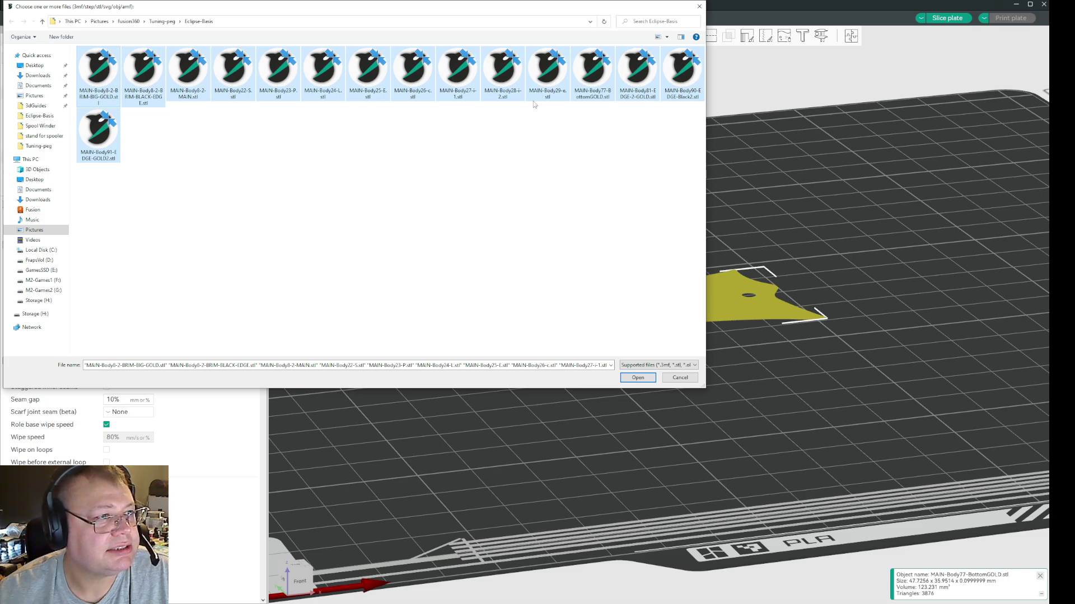
left_click(598, 91, "ctrl")
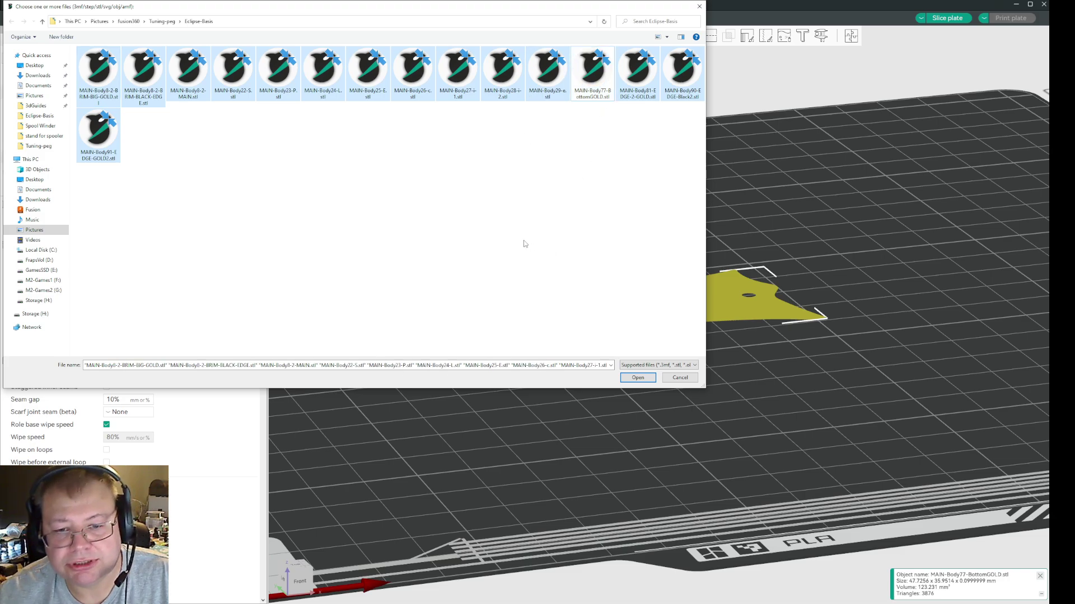
left_click(638, 378)
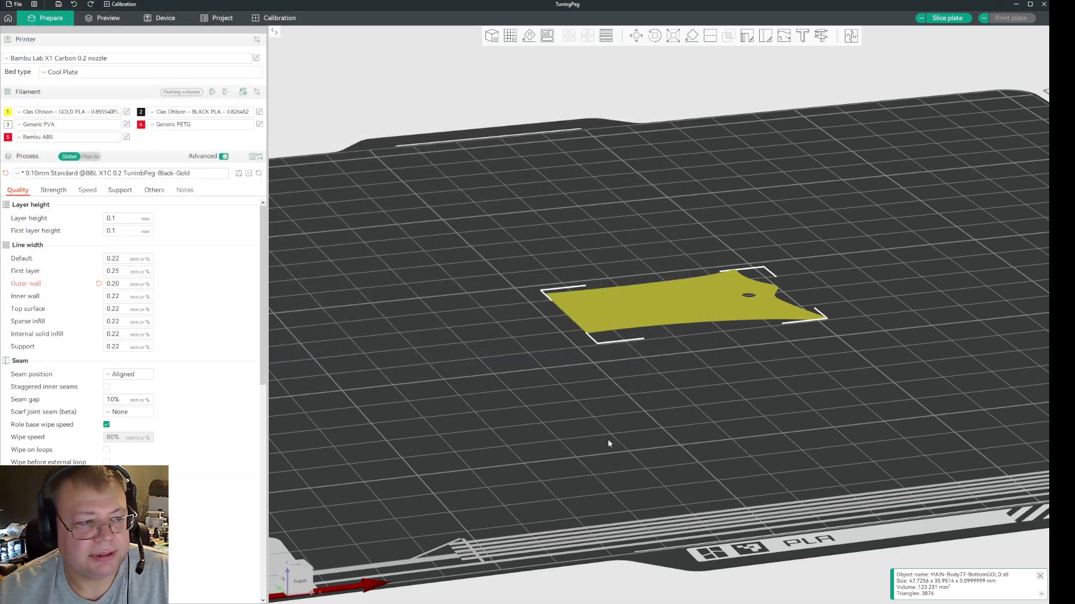
Step: Zoom and orbit to inspect the 14-part peg's raised Eclipse lettering, then switch back to Fusion 360
scroll(581, 362, "up", 3)
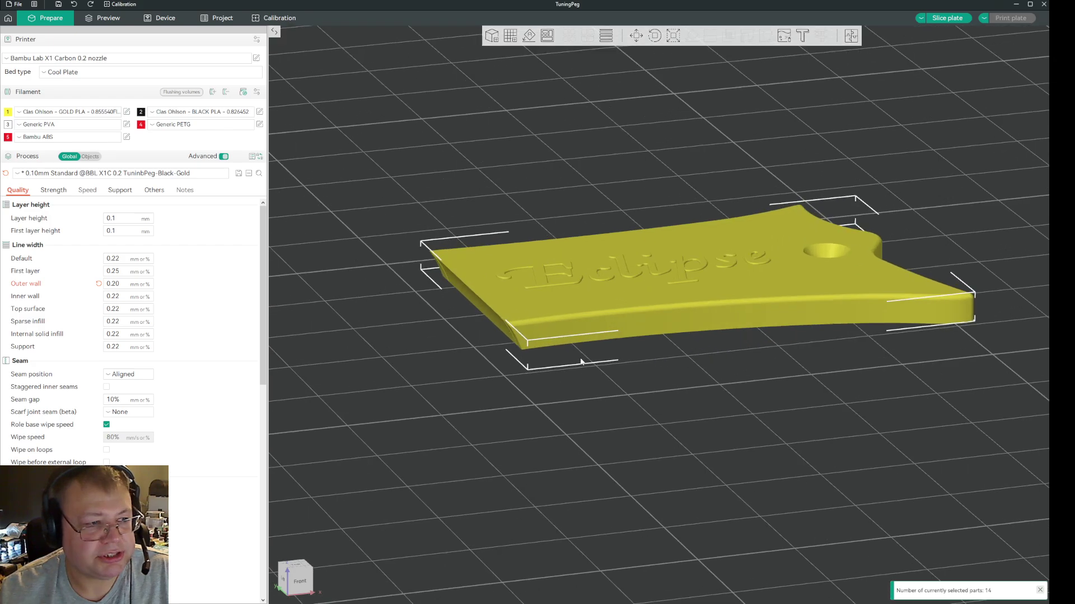
scroll(640, 429, "up", 5)
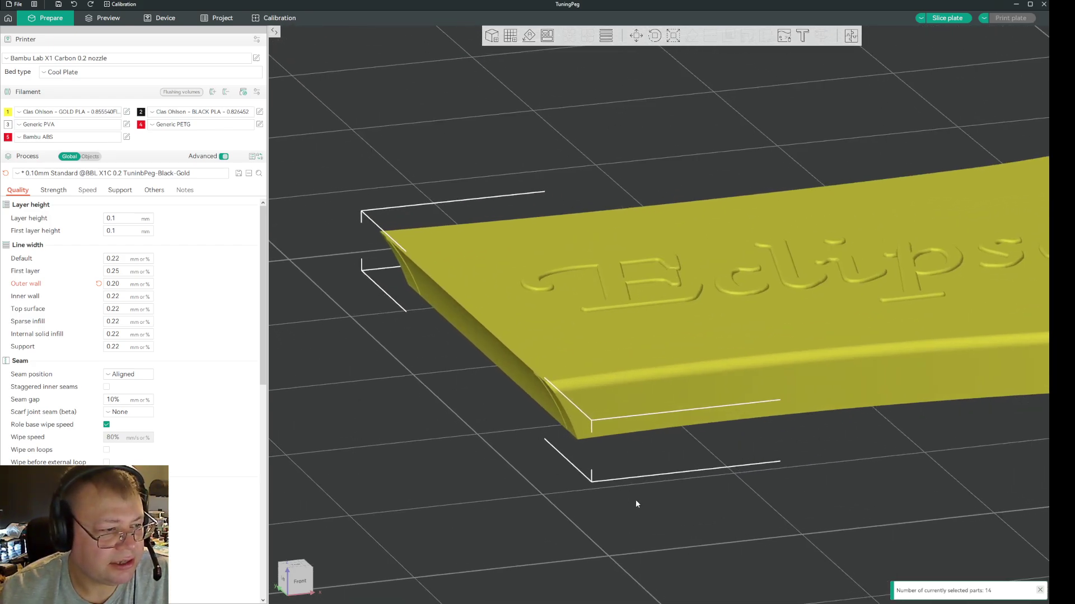
mouse_move(617, 491)
left_mouse_down()
mouse_move(638, 494)
mouse_move(615, 477)
left_mouse_up()
scroll(632, 499, "down", 3)
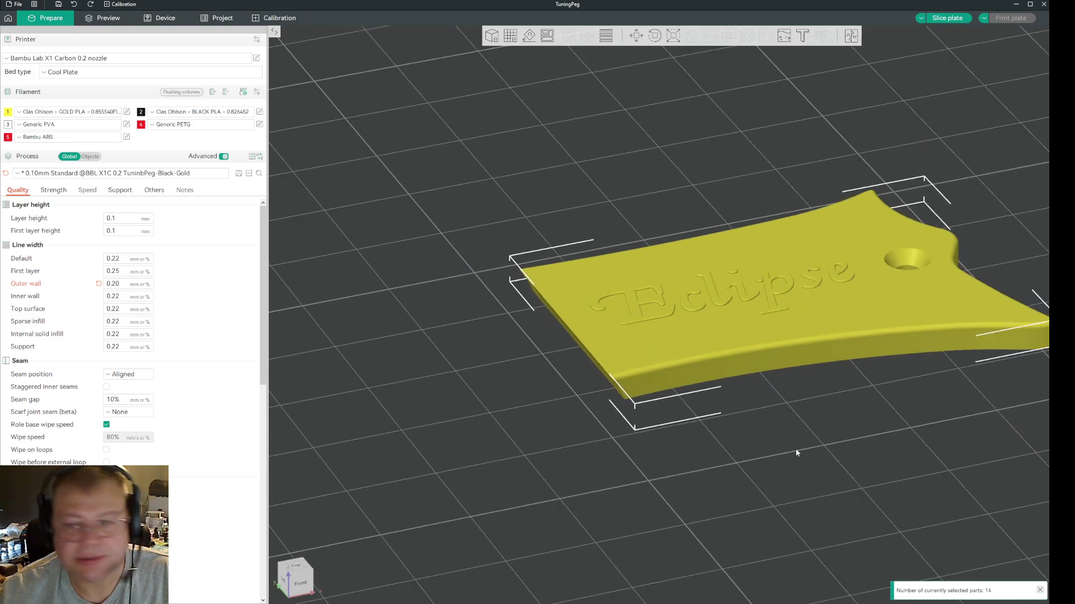
key("alt+Tab")
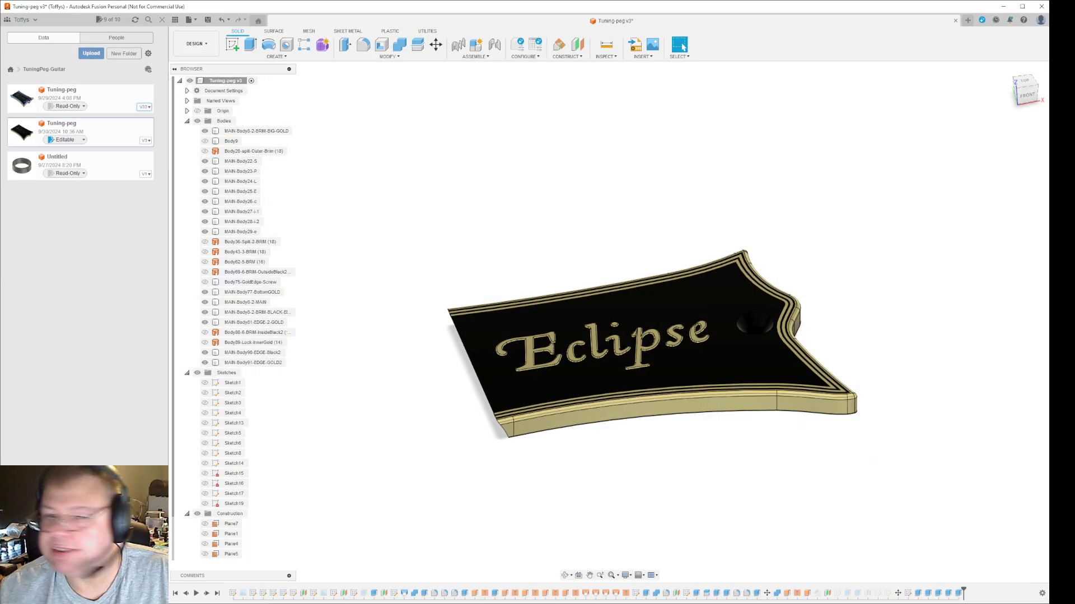
Step: Edit the 50.00 mm extrude cut to include the curved-edge sliver, cutting 3 profiles instead of 2
right_click(959, 593)
left_click(980, 501)
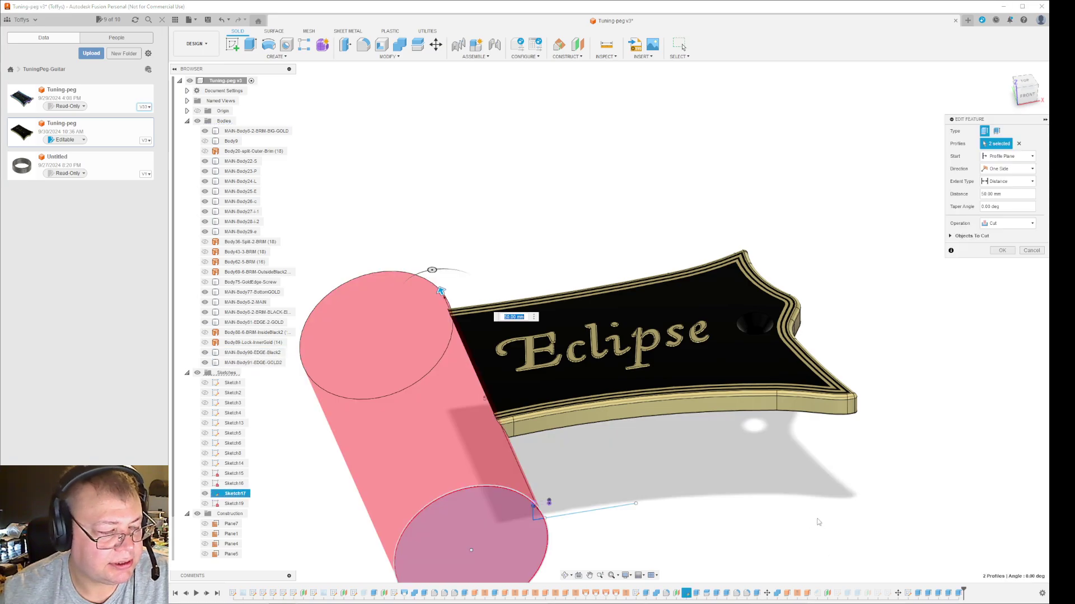
scroll(563, 531, "up", 5)
scroll(564, 535, "up", 2)
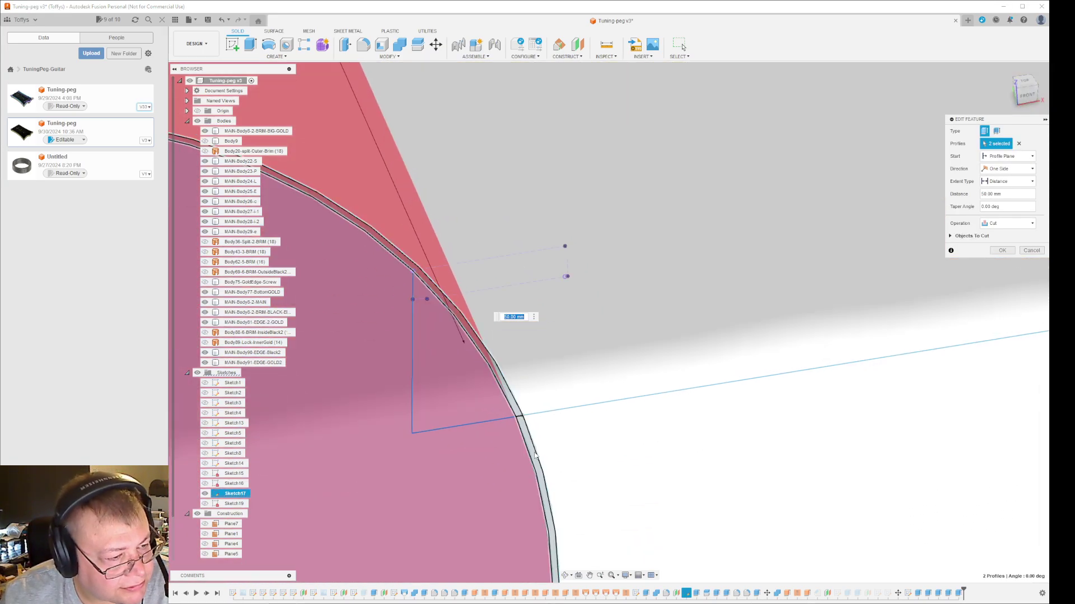
left_click(534, 455)
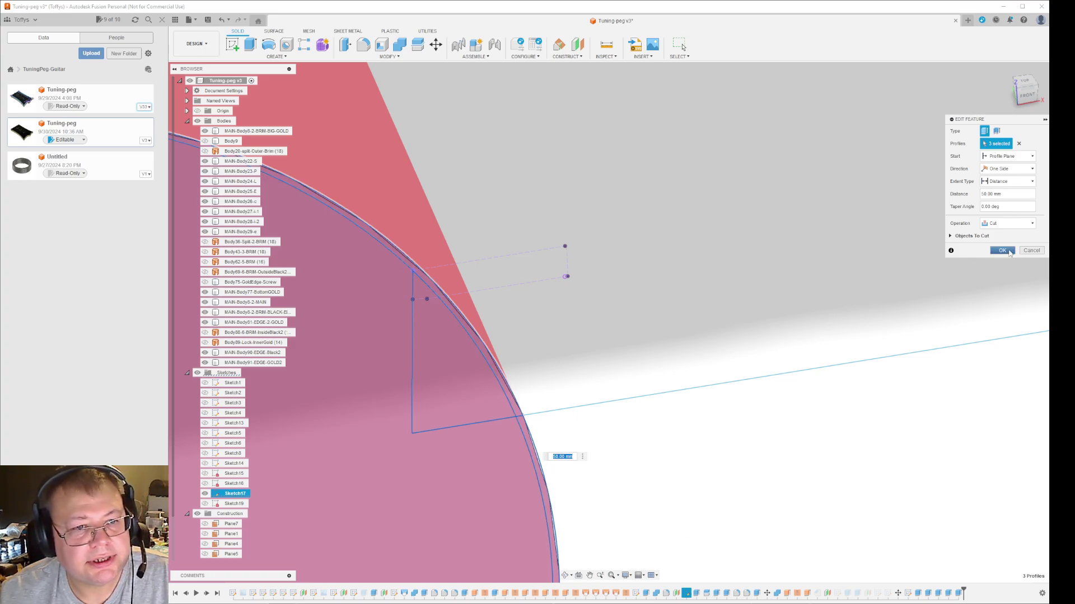
left_click(1003, 250)
scroll(829, 423, "down", 4)
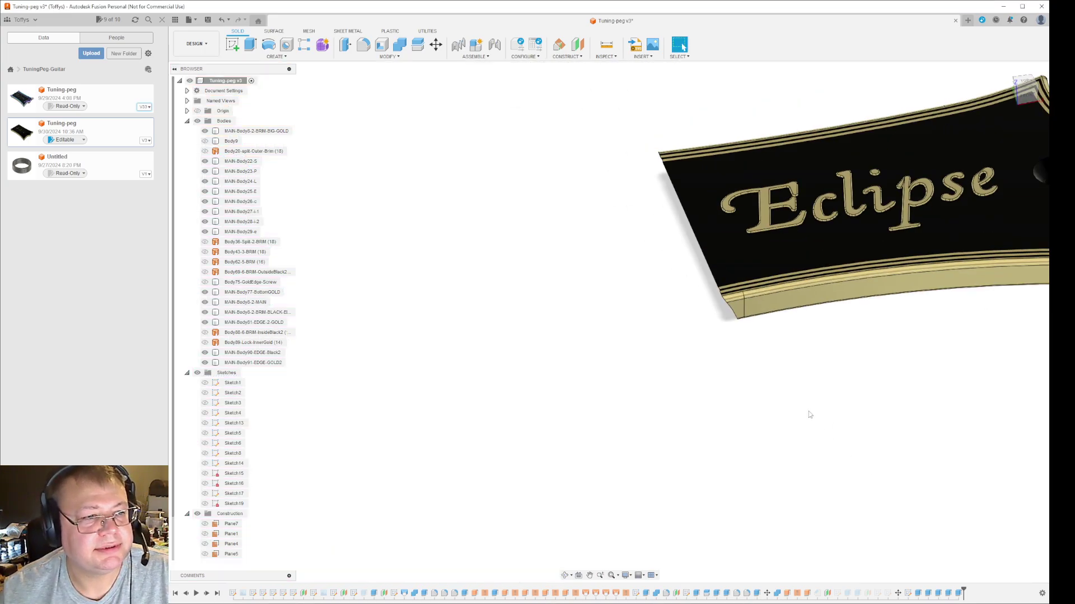
middle_click_drag(810, 414, 848, 405, "shift")
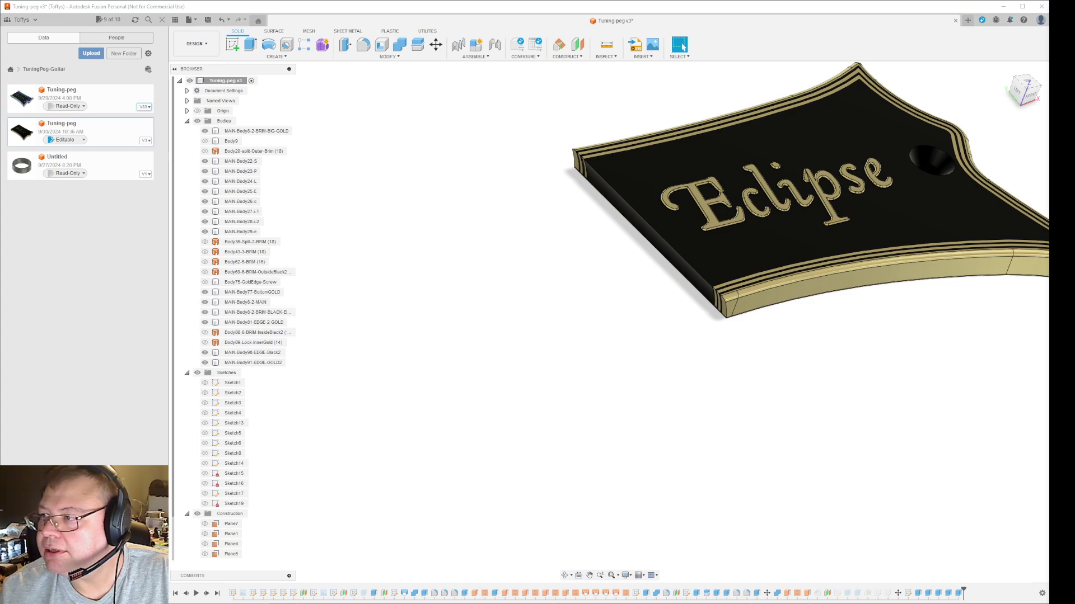
key("alt+Tab")
scroll(633, 507, "up", 3)
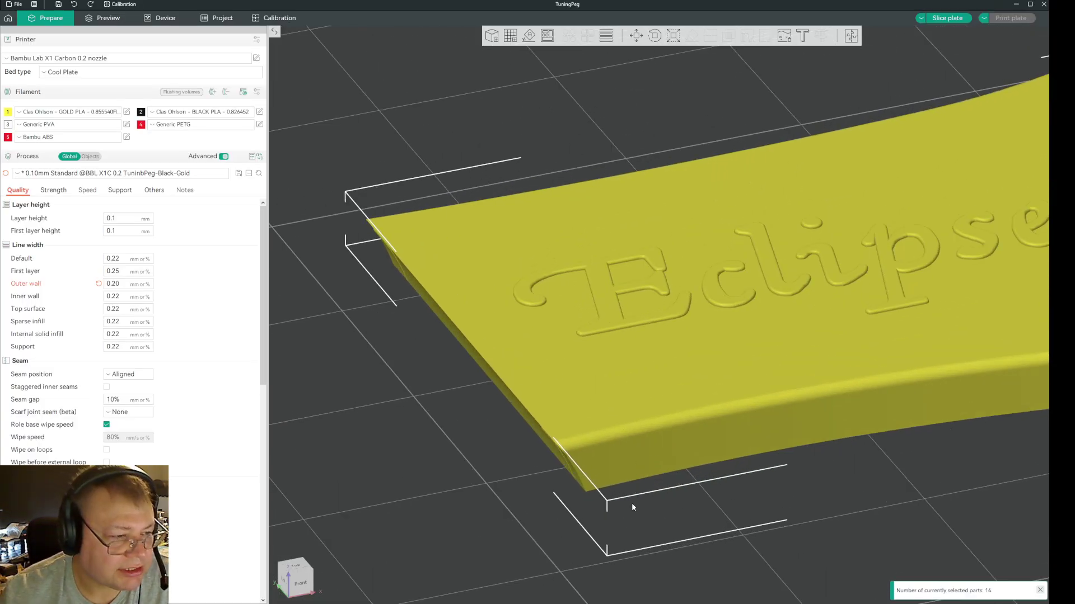
left_click_drag(716, 531, 789, 466)
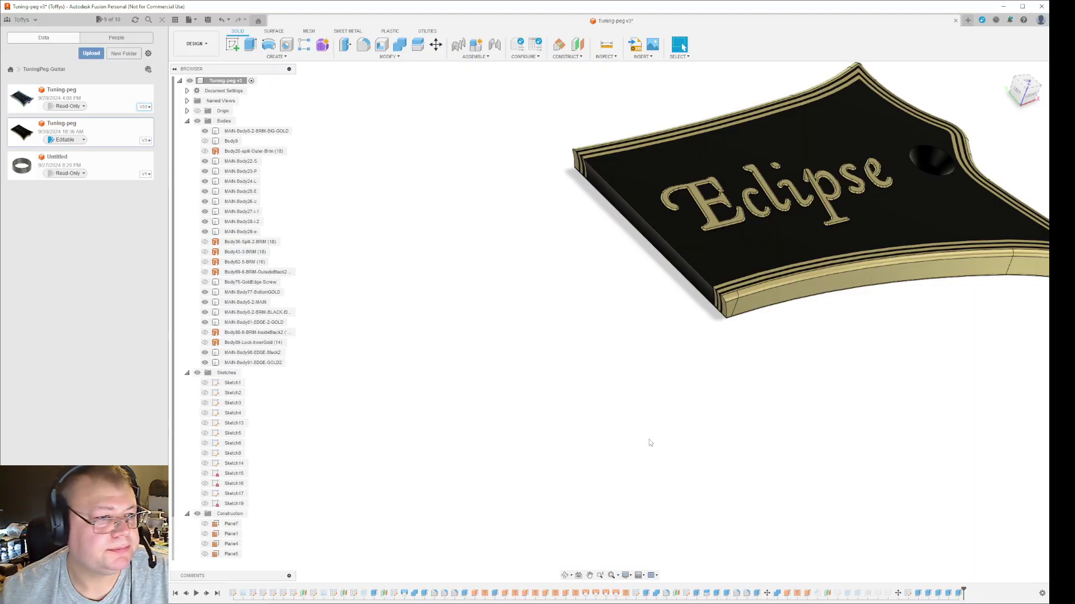
Step: Re-export the black edge-stripe body as an STL with lower surface deviation, overwriting the old file
left_click(274, 352)
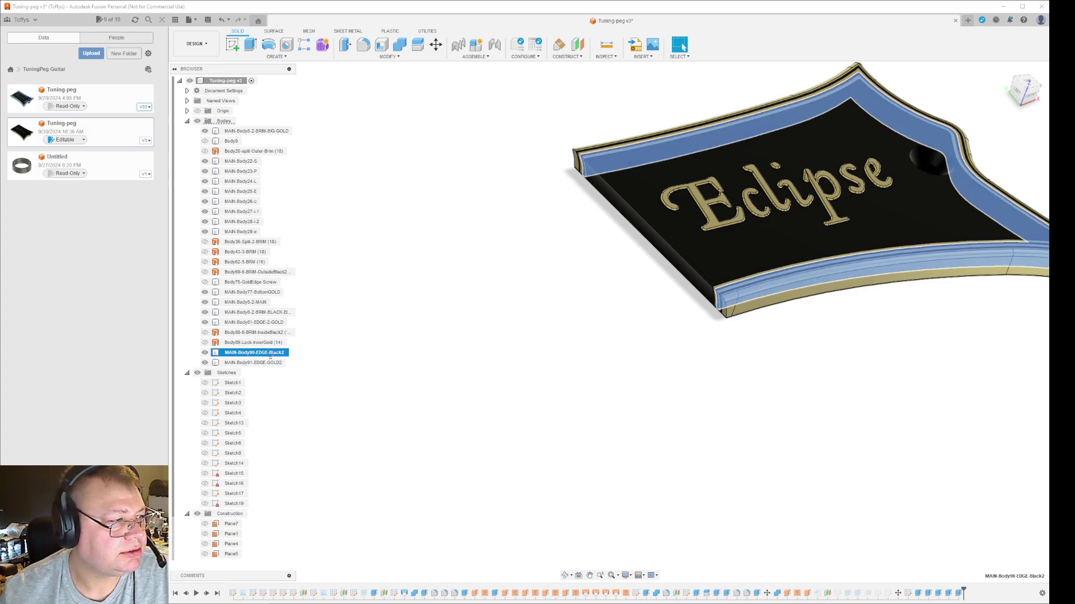
left_click(189, 19)
left_click(200, 133)
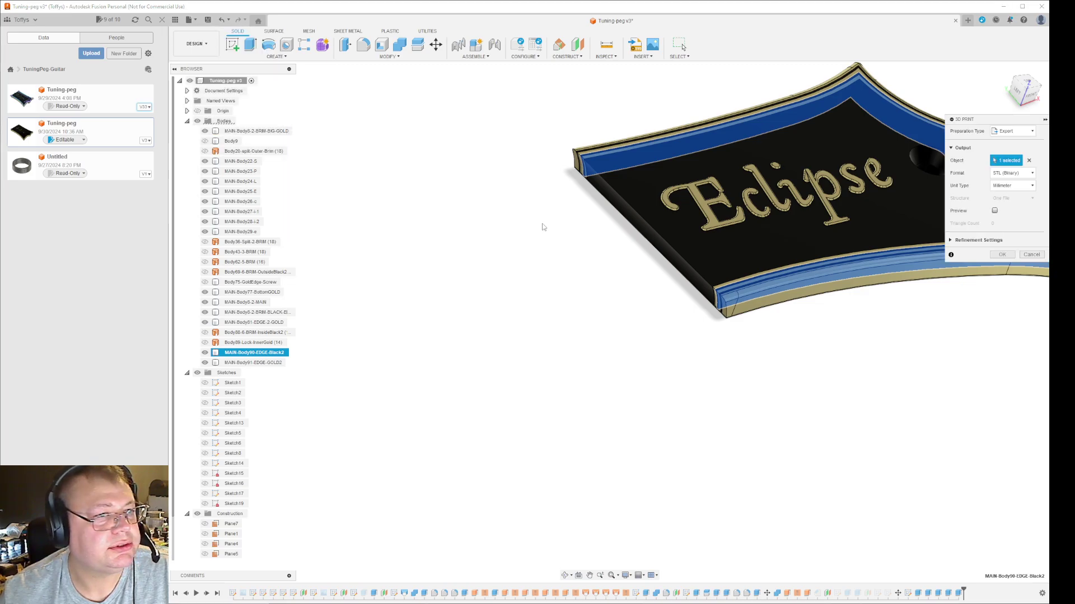
left_click(995, 211)
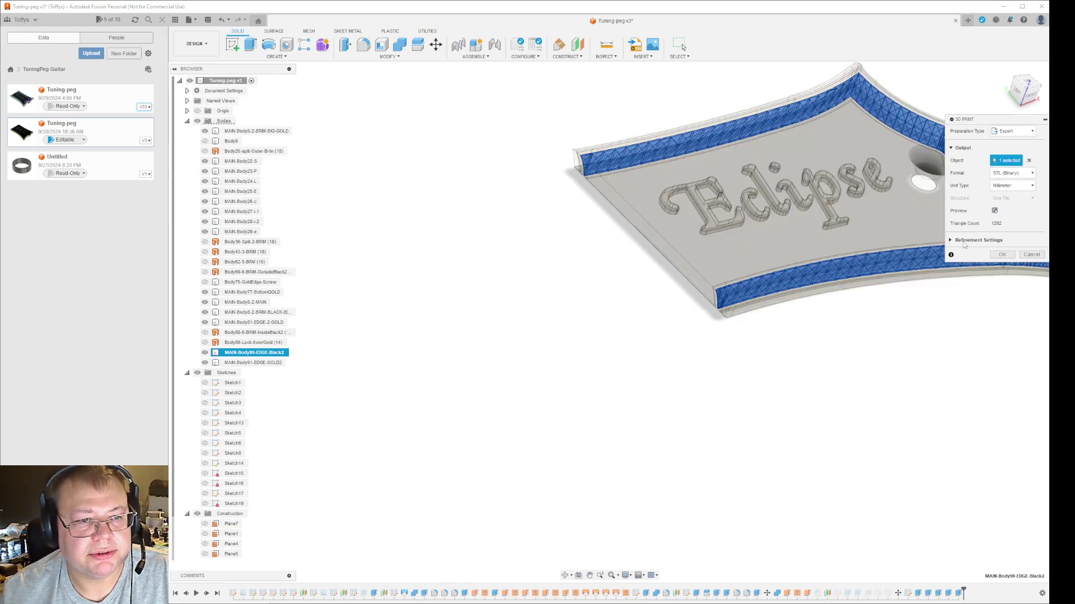
left_click(952, 240)
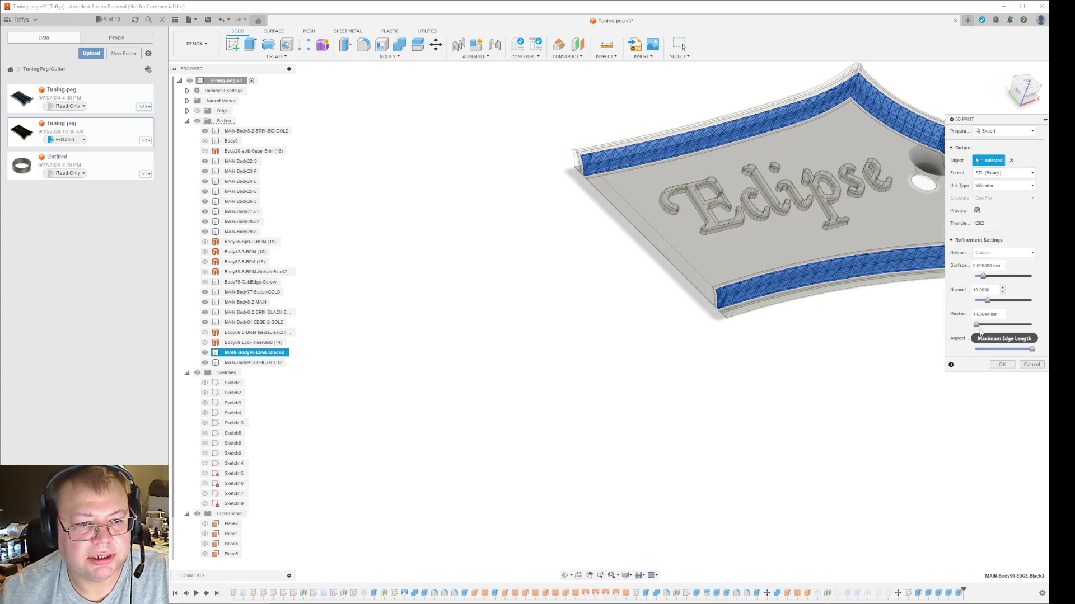
left_click_drag(983, 276, 935, 279)
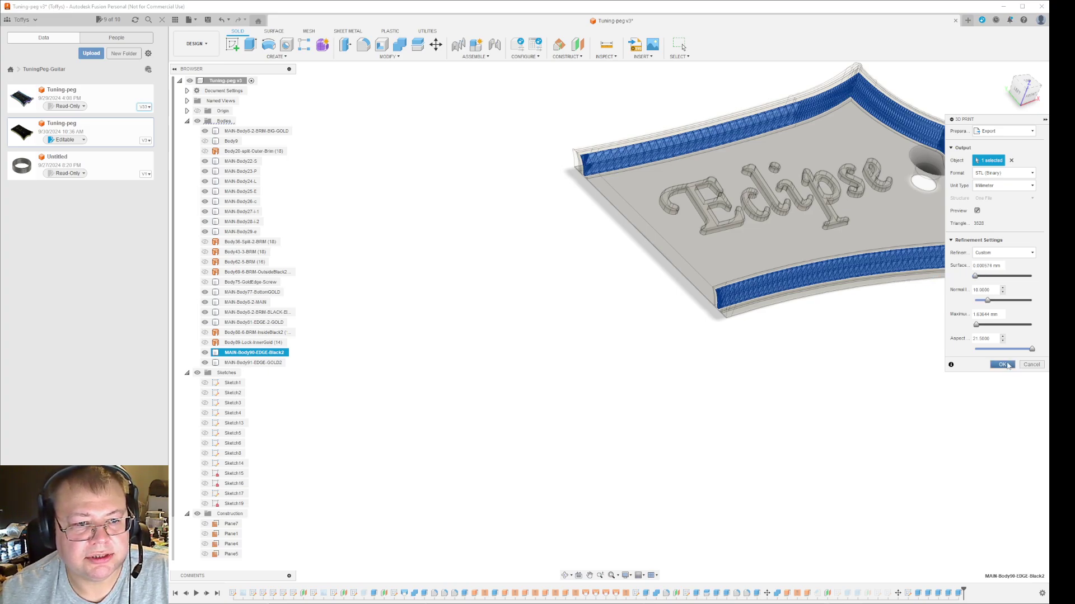
left_click(1002, 364)
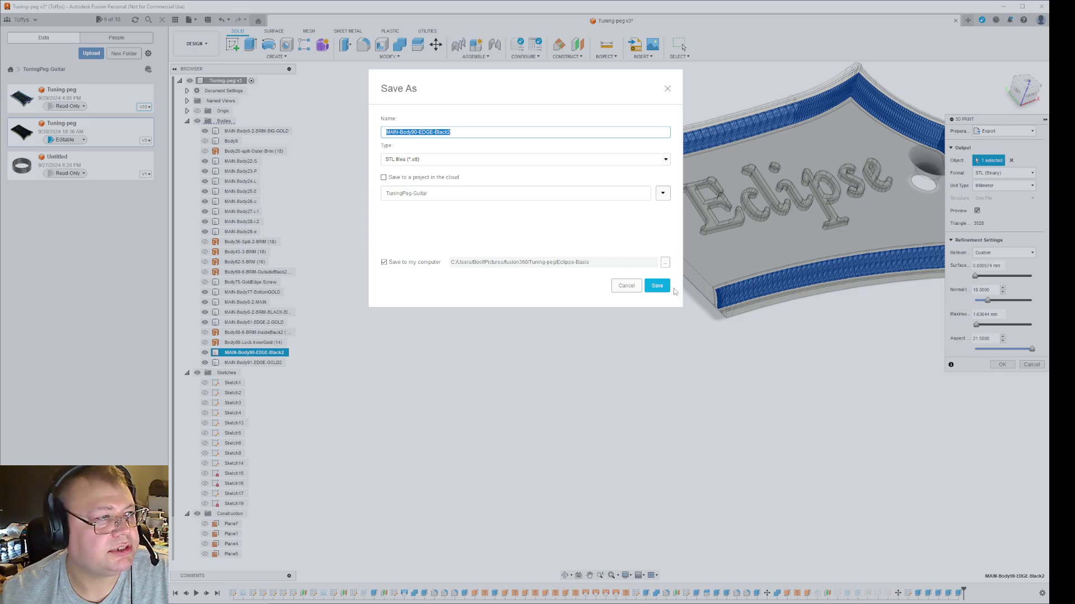
left_click(656, 286)
left_click(555, 313)
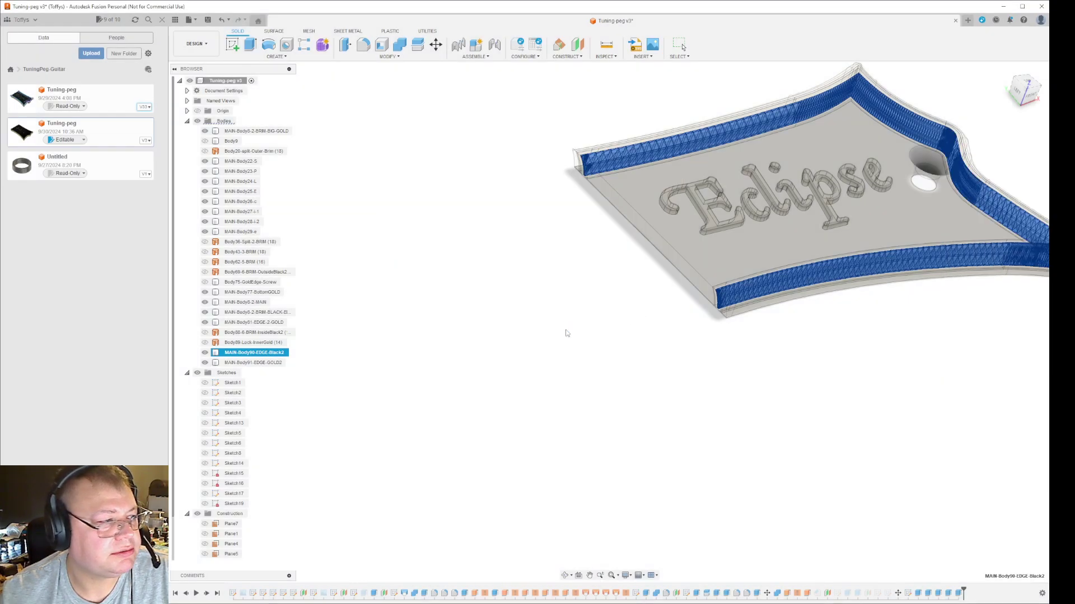
Step: Re-export the EDGE-GOLD2 gold stripe body with a finer mesh, overwriting its earlier STL
left_click(262, 362)
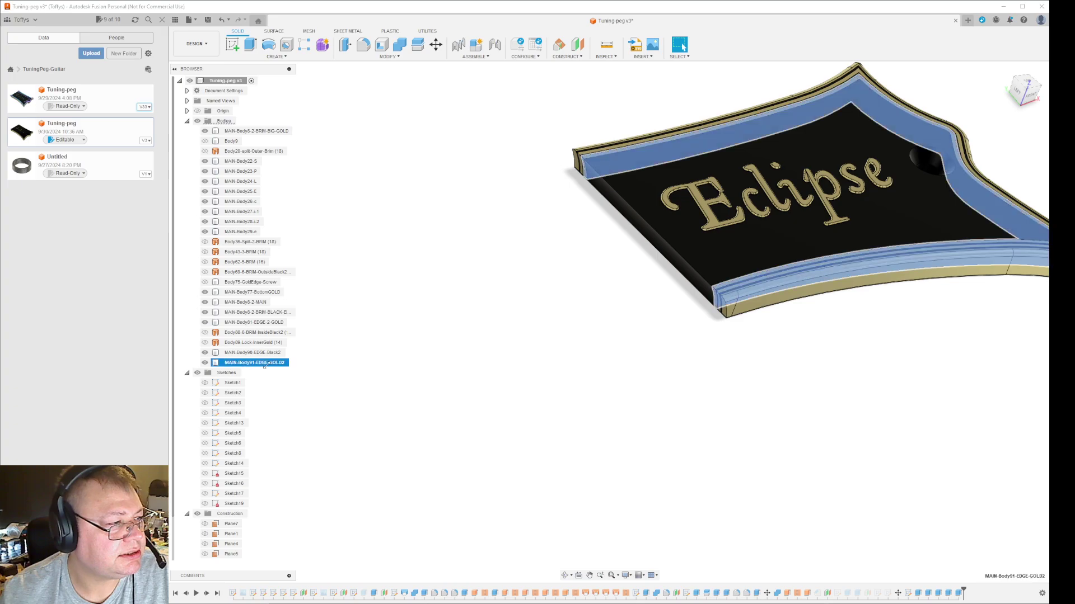
left_click(189, 20)
left_click(202, 133)
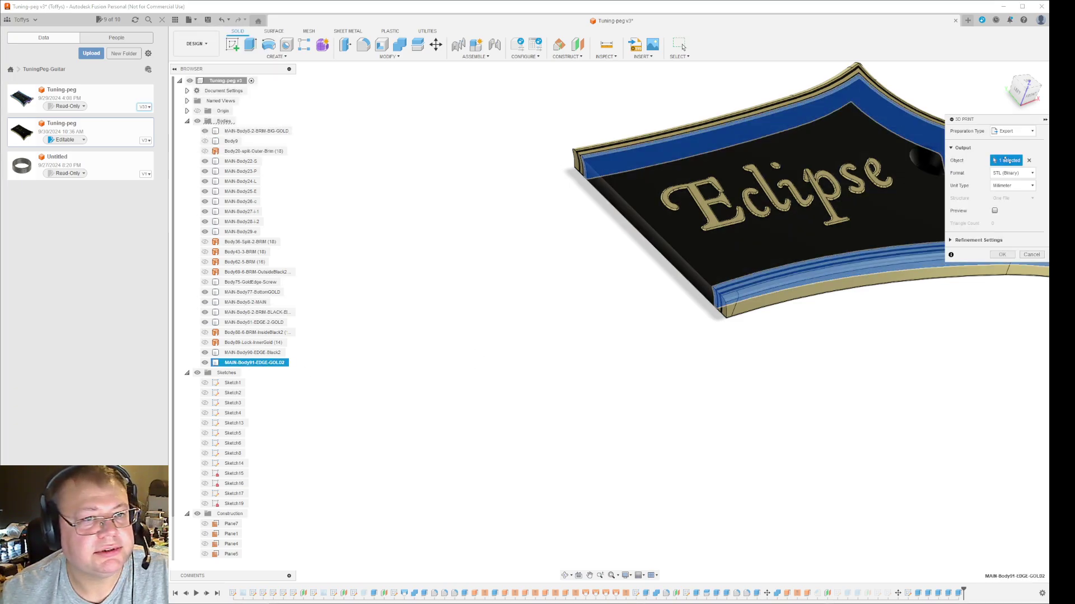
left_click(995, 211)
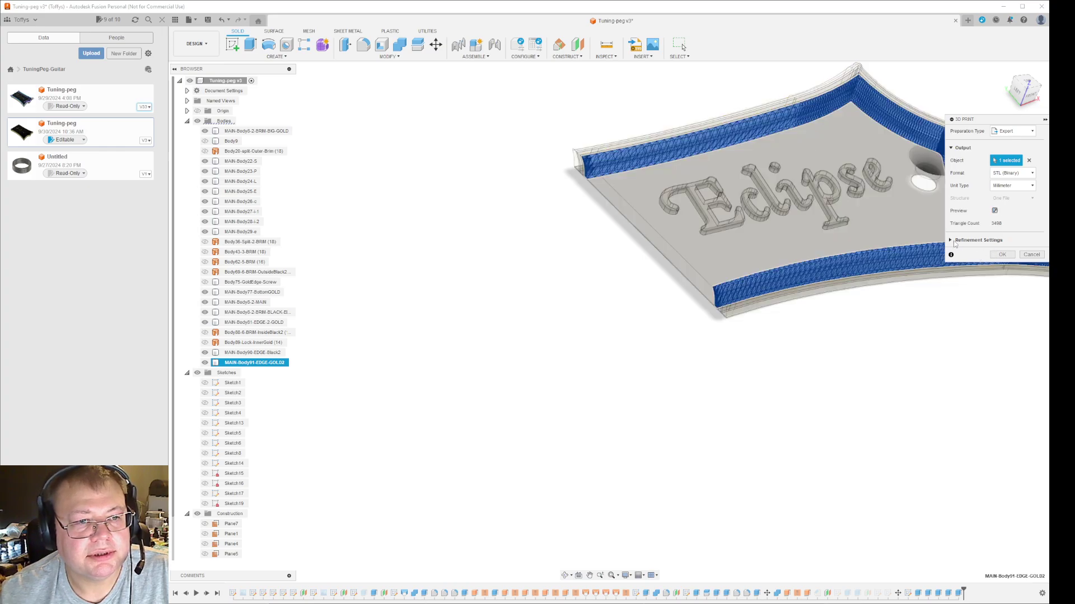
left_click(951, 240)
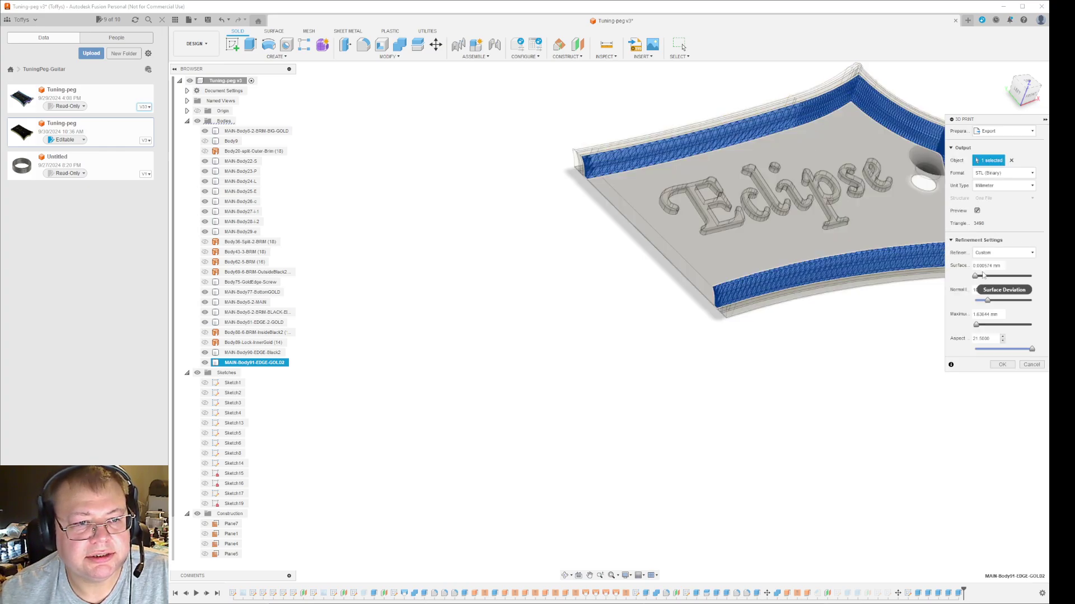
left_click(975, 276)
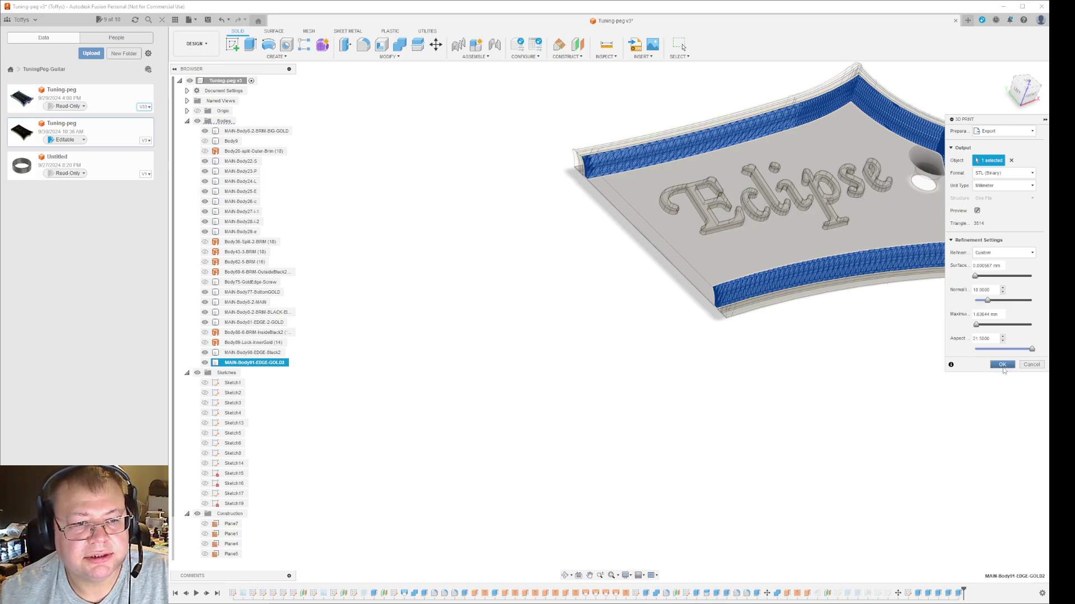
left_click(1002, 364)
left_click(656, 283)
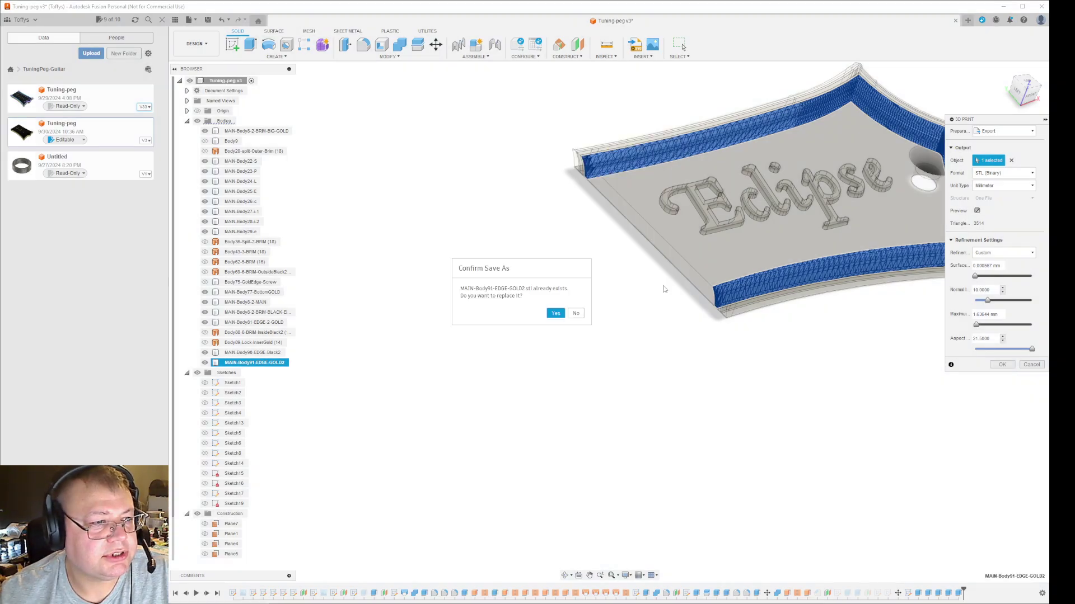
left_click(555, 313)
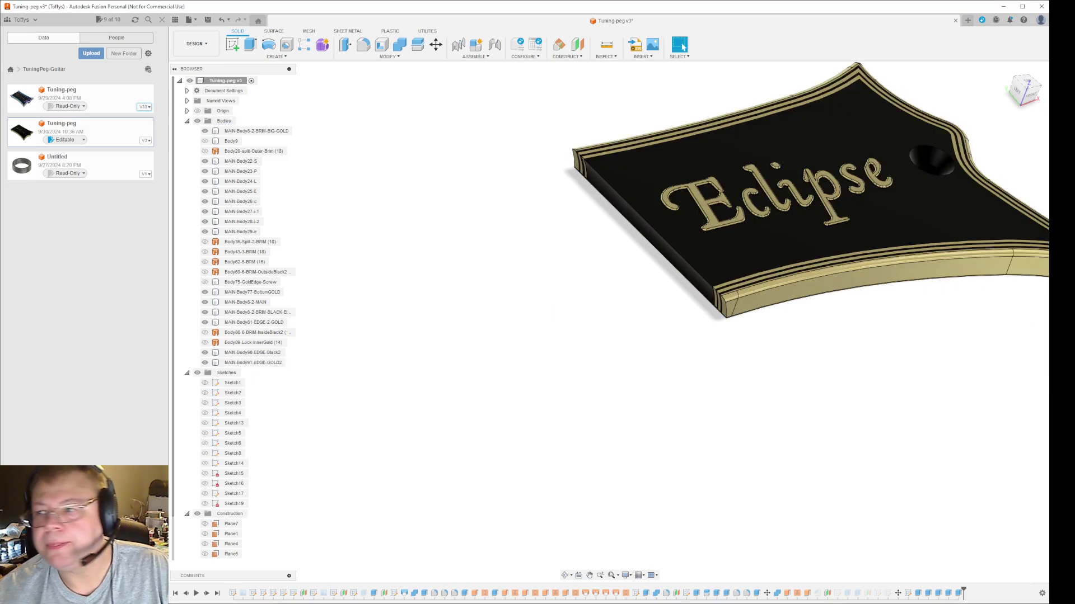
Step: Delete the old 14-part peg object and re-import MAIN-Body77-BottomGOLD.stl onto the plate
left_click(1003, 7)
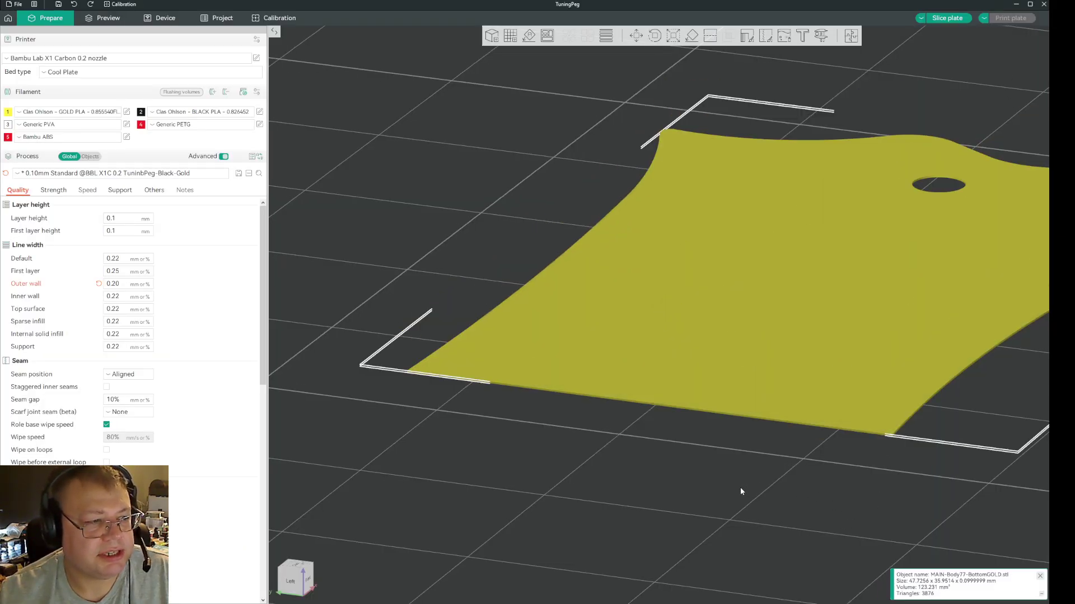
key("Delete")
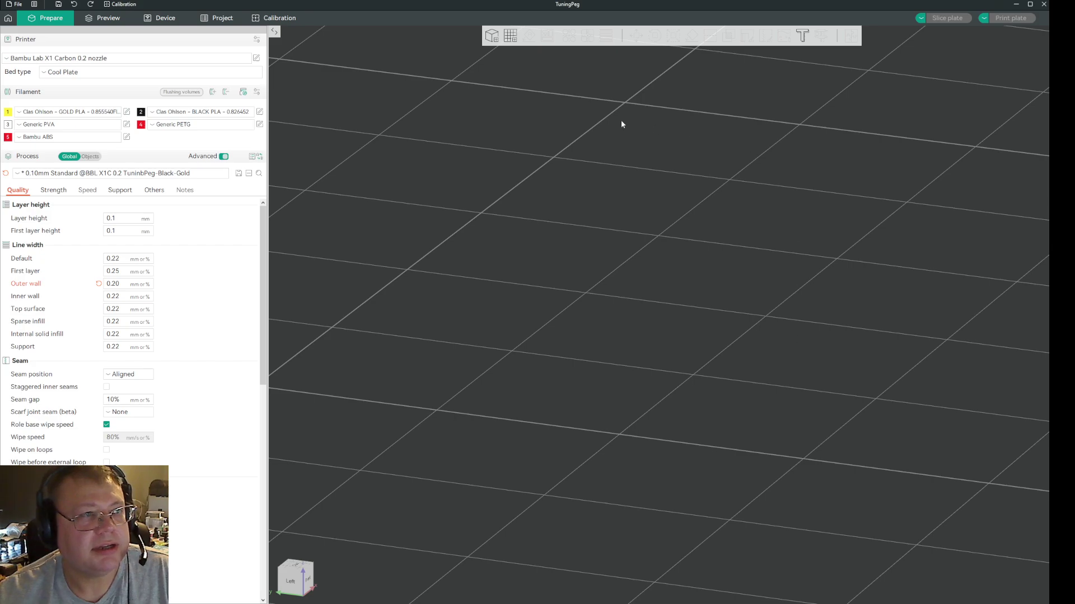
left_click(491, 37)
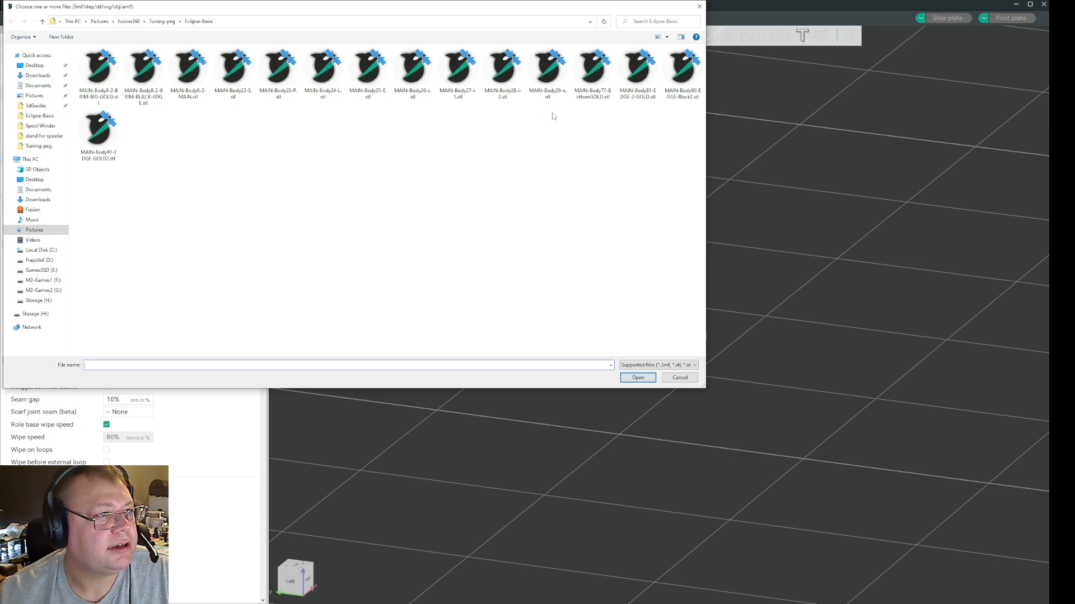
left_click(592, 75)
left_click(638, 377)
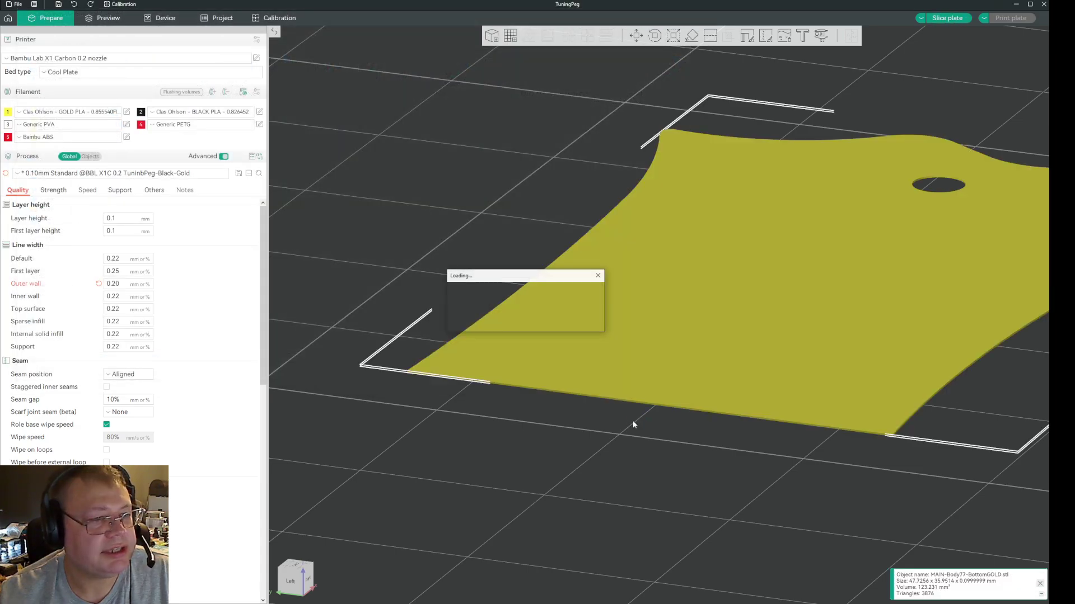
scroll(655, 414, "up", 2)
scroll(662, 423, "down", 5)
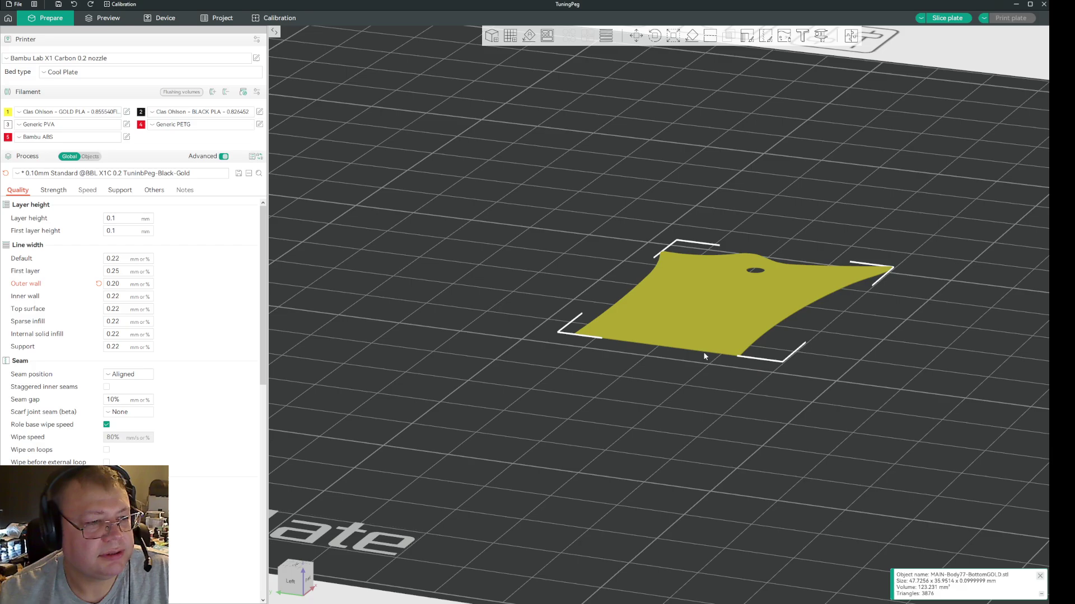
Step: Load every Eclipse STL file except BottomGOLD as parts of the bottom gold object via Add Part > Load
right_click(709, 333)
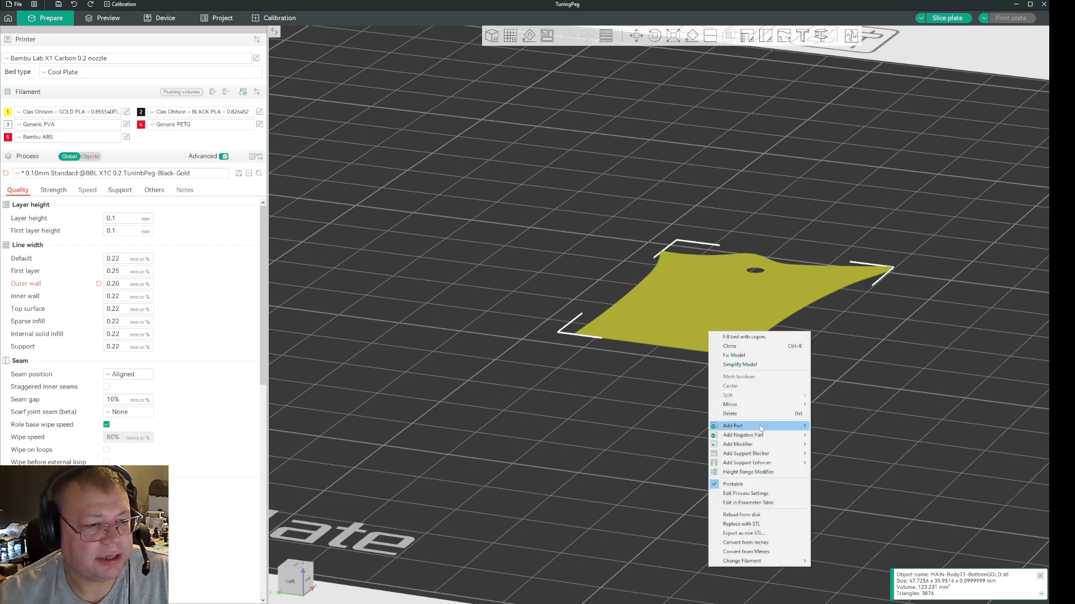
left_click(825, 424)
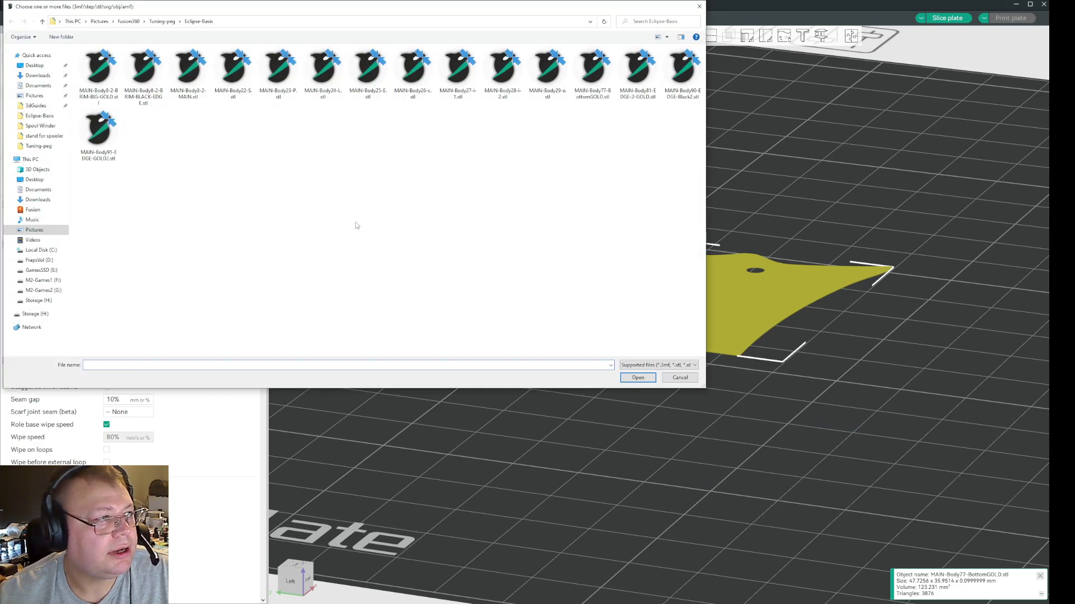
key("ctrl+a")
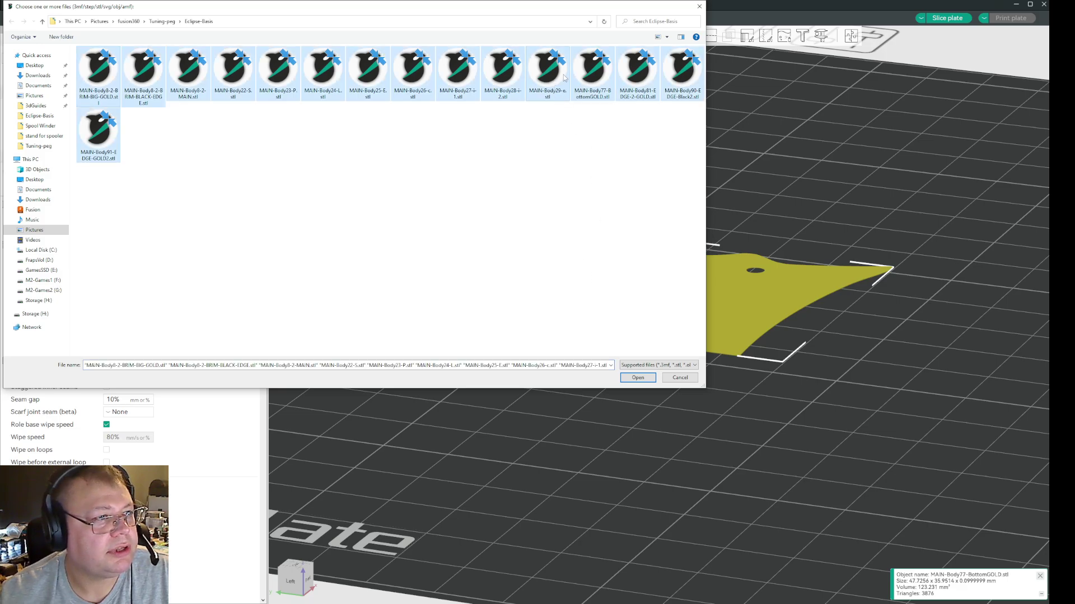
left_click(594, 77, "ctrl")
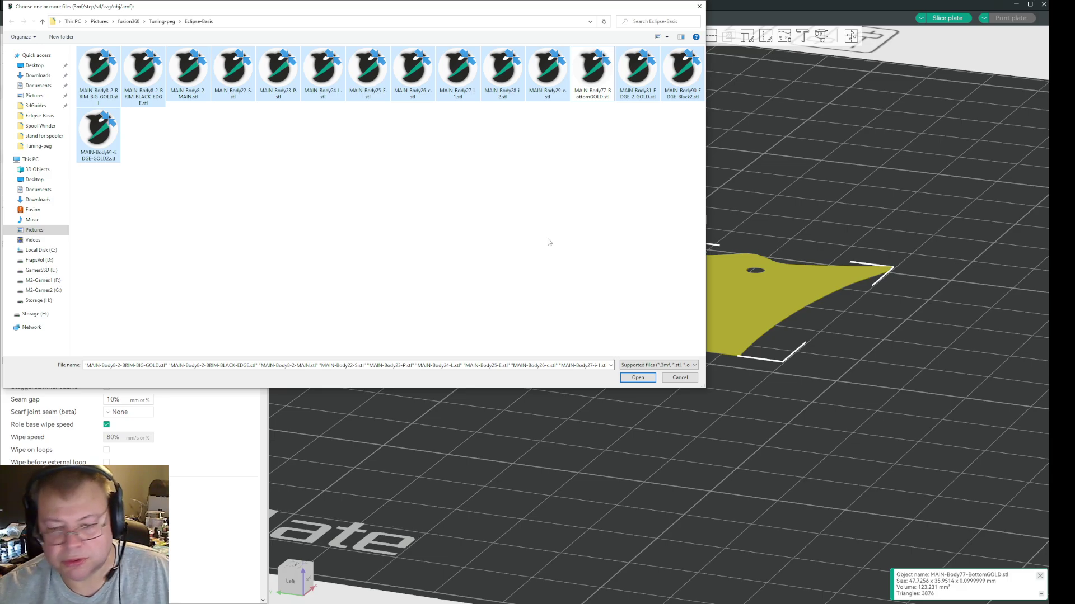
left_click(638, 378)
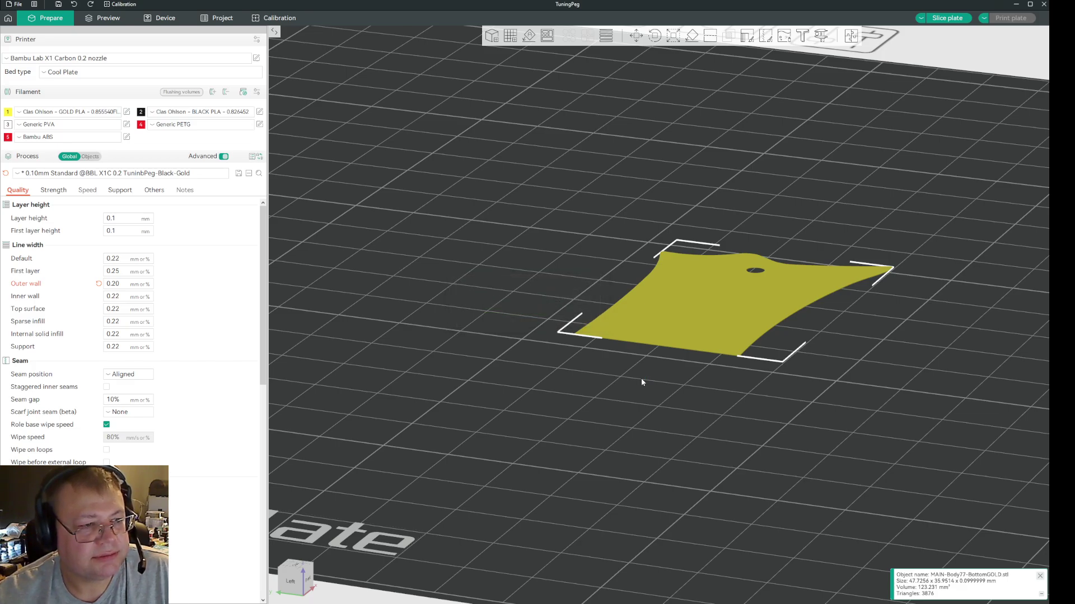
Step: Zoom and orbit around the all-yellow peg to inspect it up close from both sides
scroll(714, 348, "up", 8)
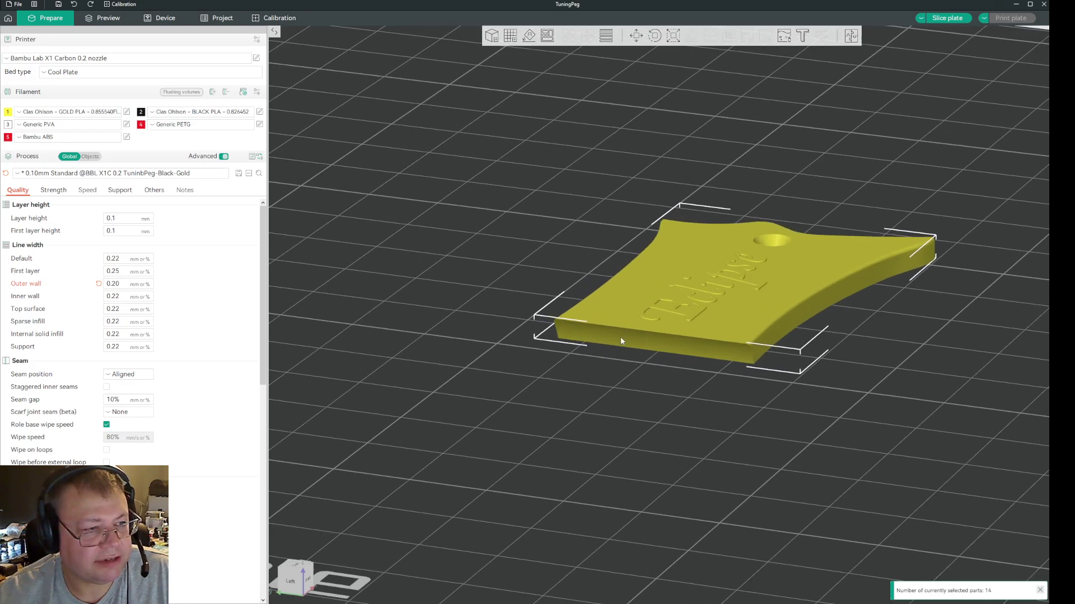
scroll(437, 369, "up", 3)
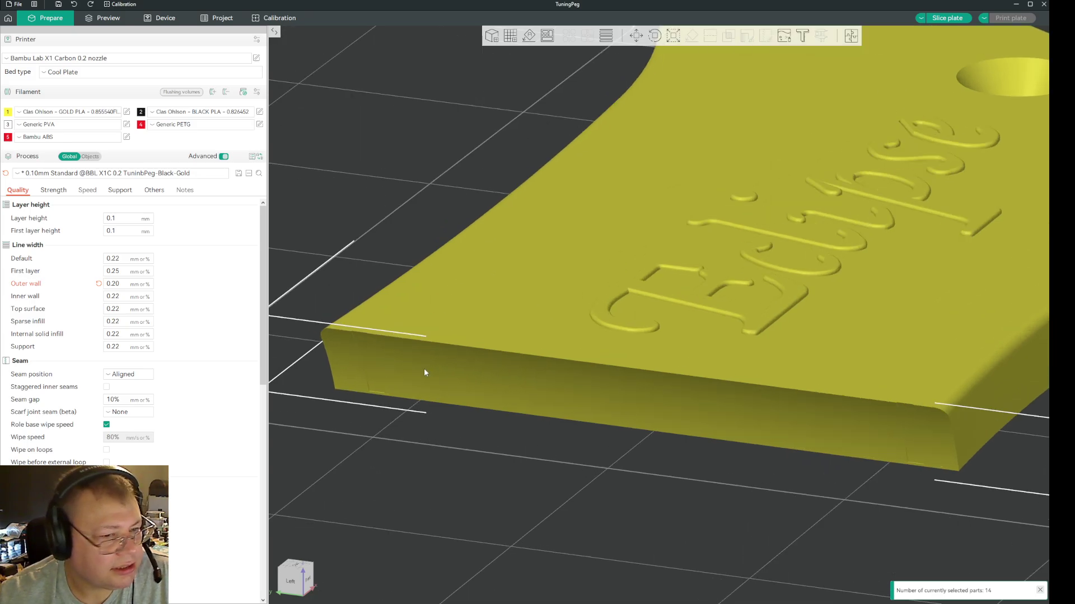
scroll(929, 464, "down", 5)
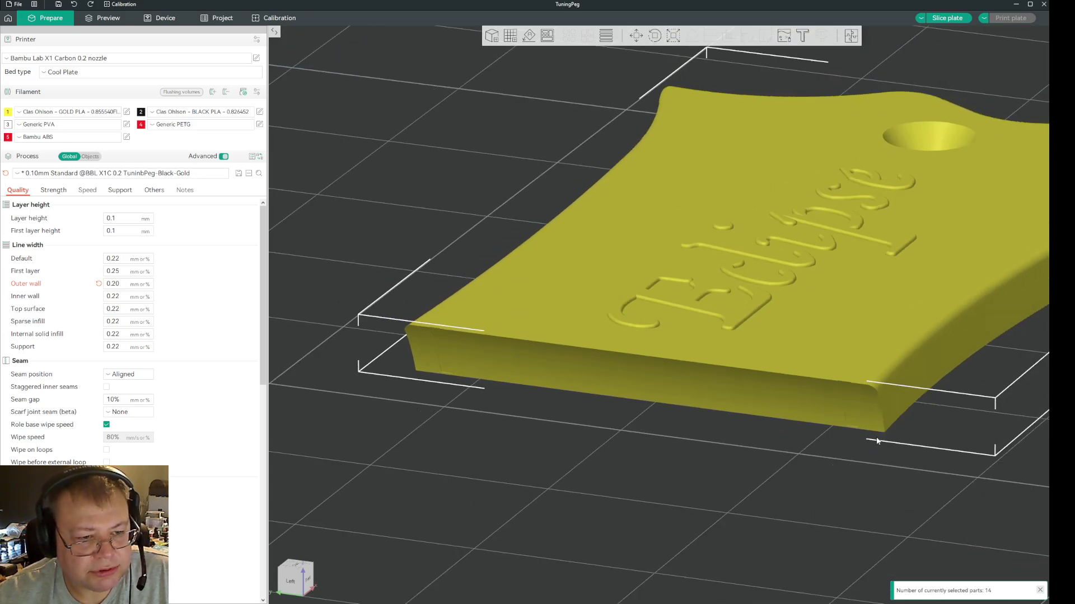
scroll(852, 435, "up", 5)
scroll(925, 456, "up", 3)
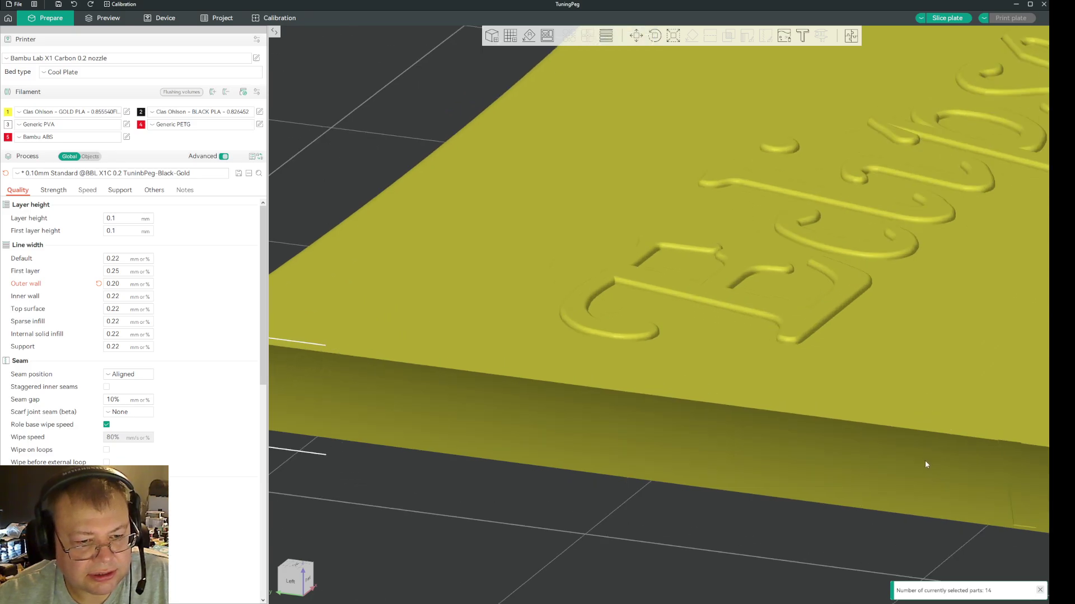
scroll(924, 461, "down", 3)
scroll(984, 502, "up", 3)
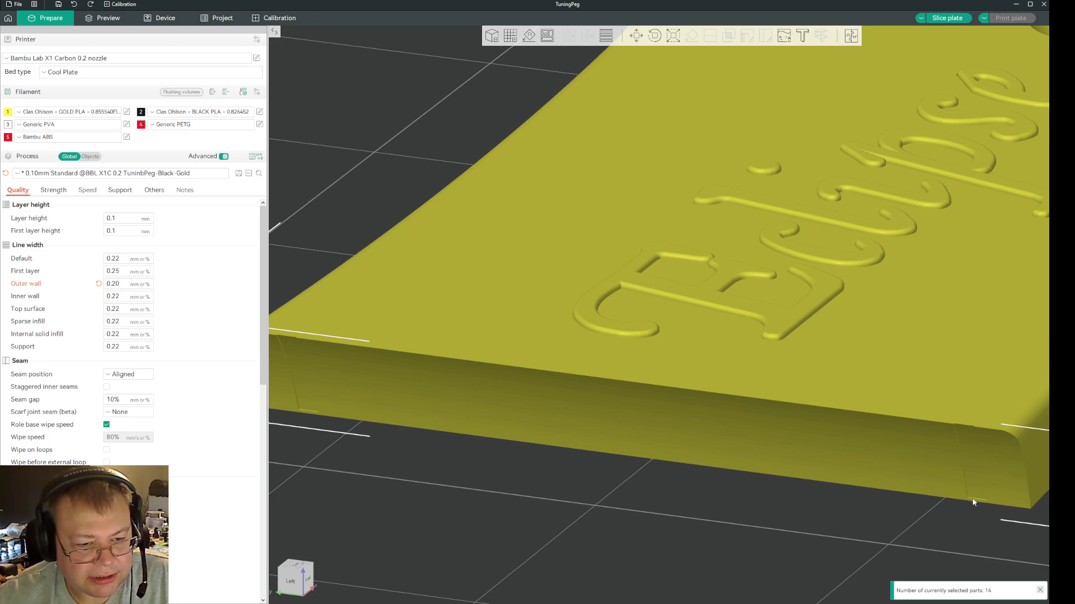
scroll(973, 503, "down", 6)
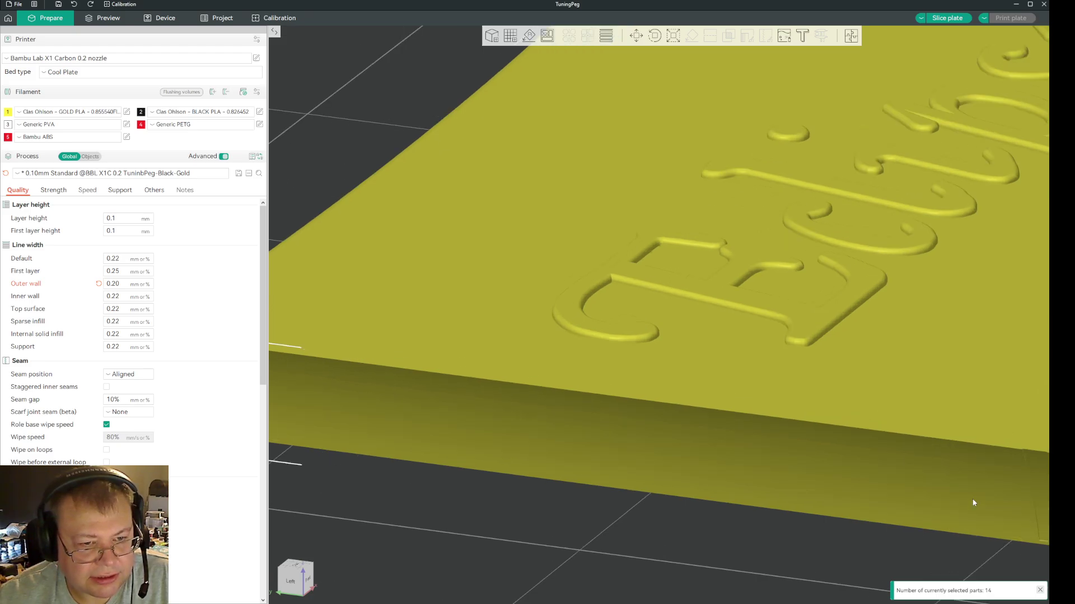
left_click_drag(957, 429, 679, 432)
scroll(679, 428, "up", 3)
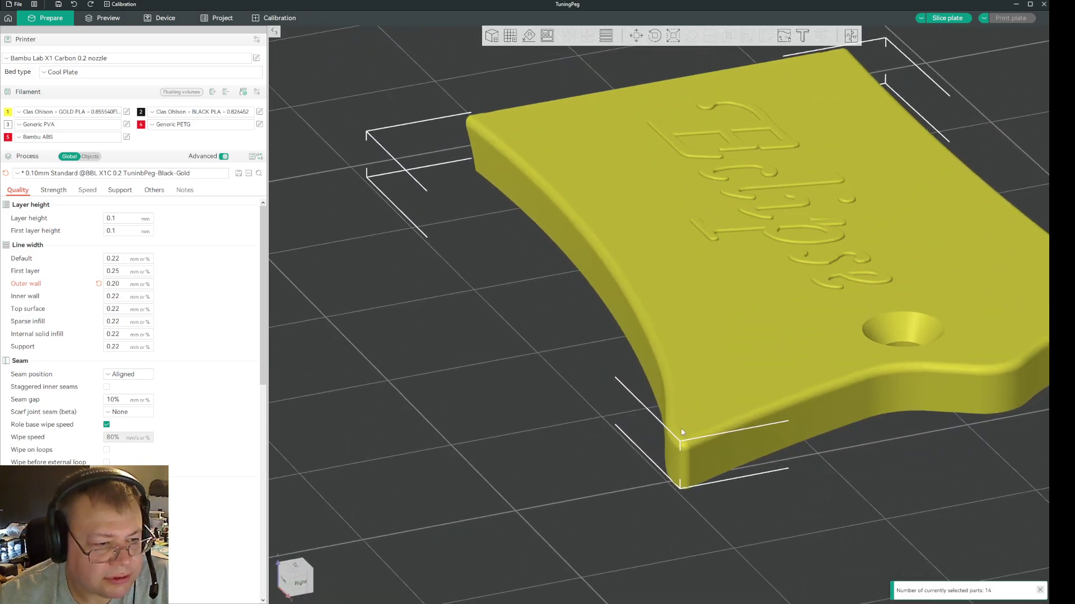
scroll(694, 442, "down", 5)
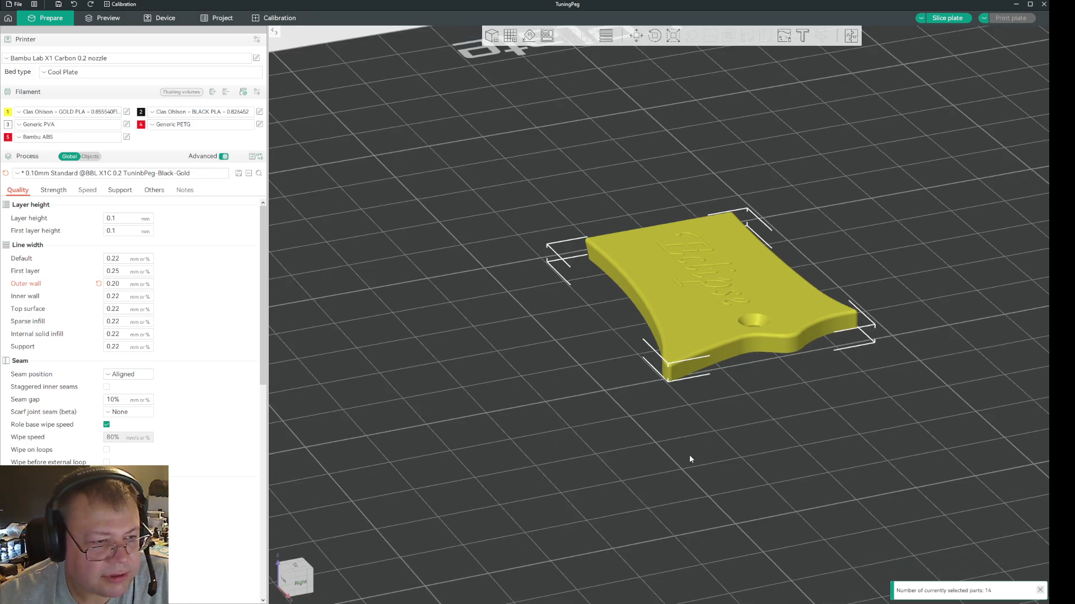
left_click_drag(689, 450, 711, 436)
scroll(711, 436, "up", 4)
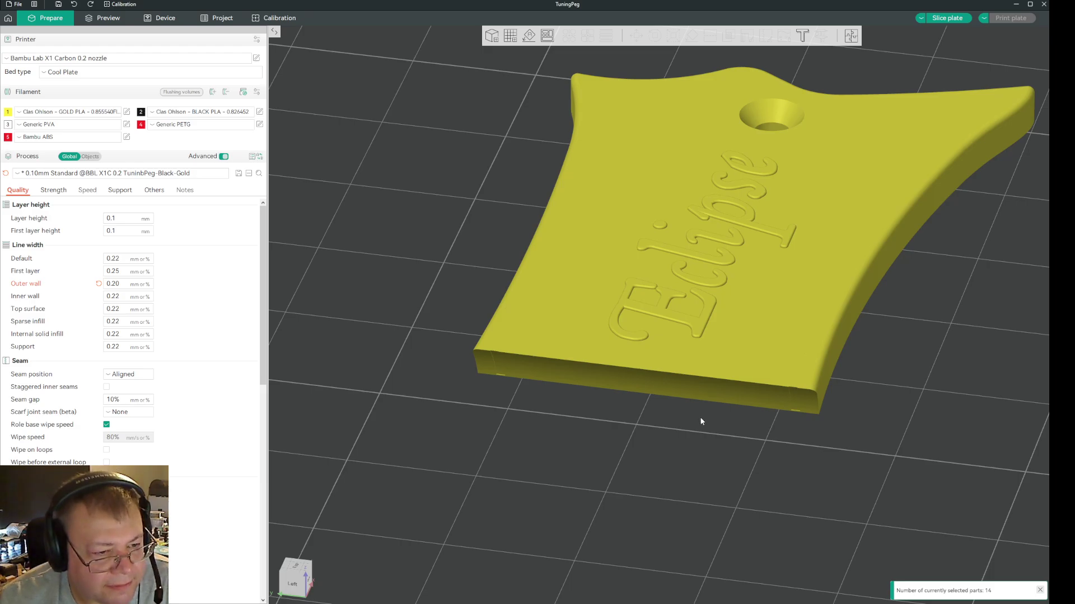
scroll(815, 426, "up", 3)
Step: Select the yellow peg and show its per-object list of STL parts
left_click(789, 395)
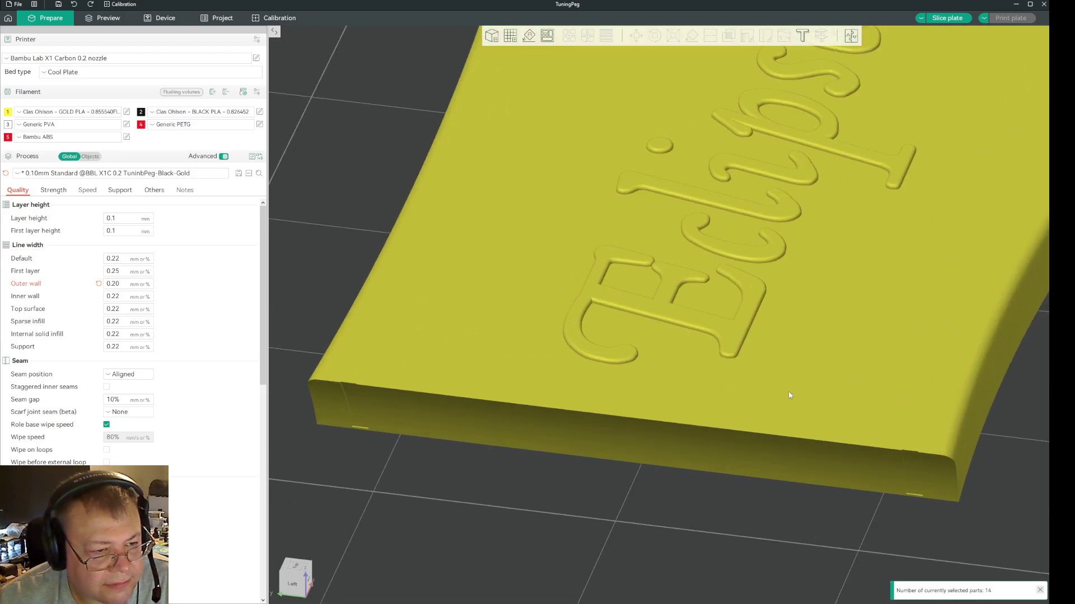
scroll(936, 482, "down", 2)
scroll(938, 485, "up", 2)
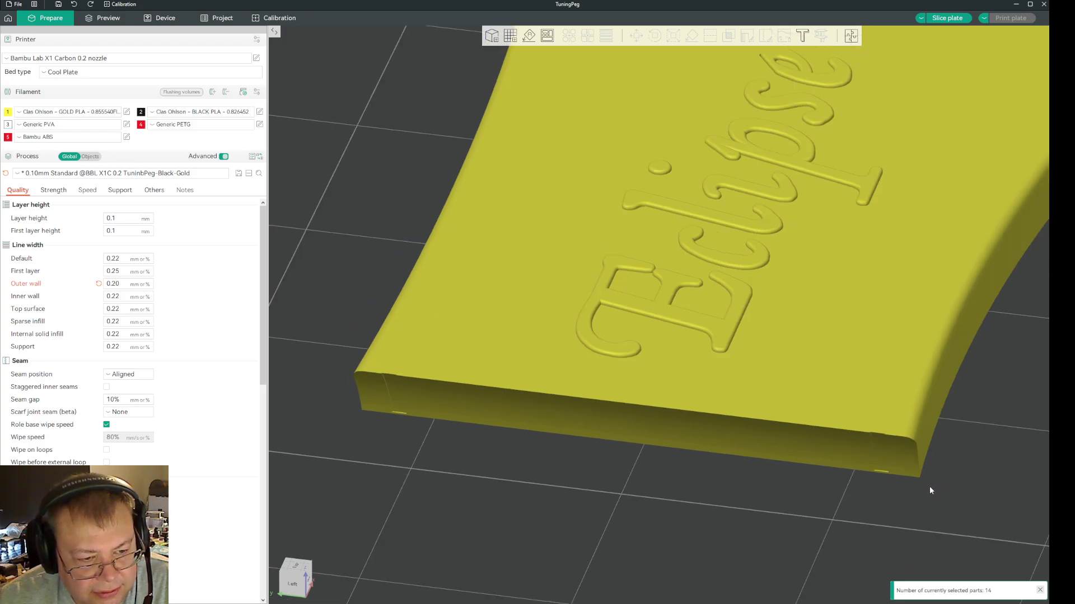
scroll(929, 487, "down", 8)
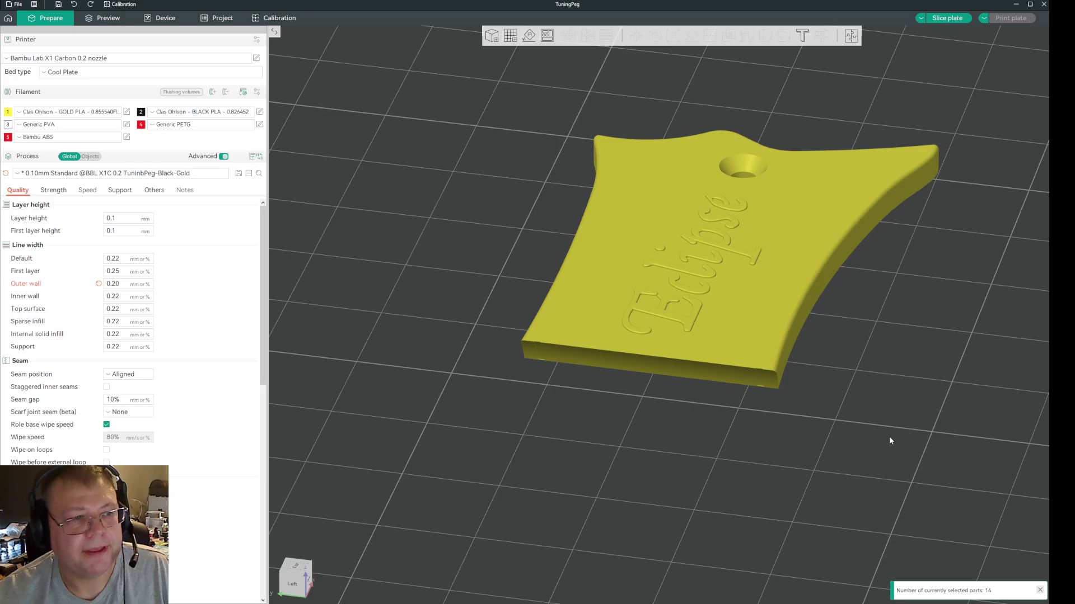
left_click_drag(890, 441, 877, 434)
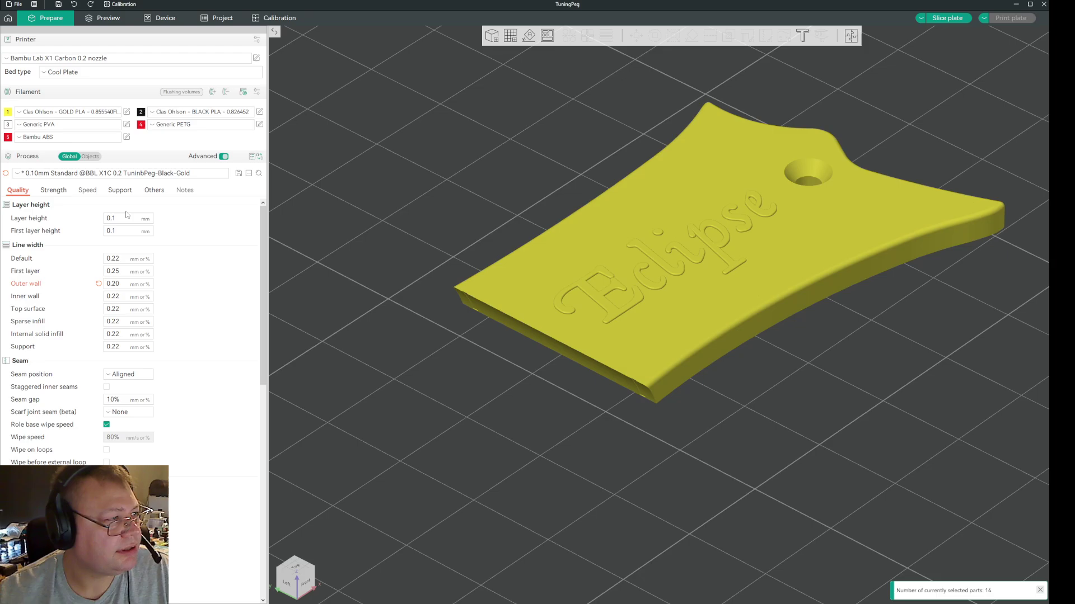
left_click(91, 156)
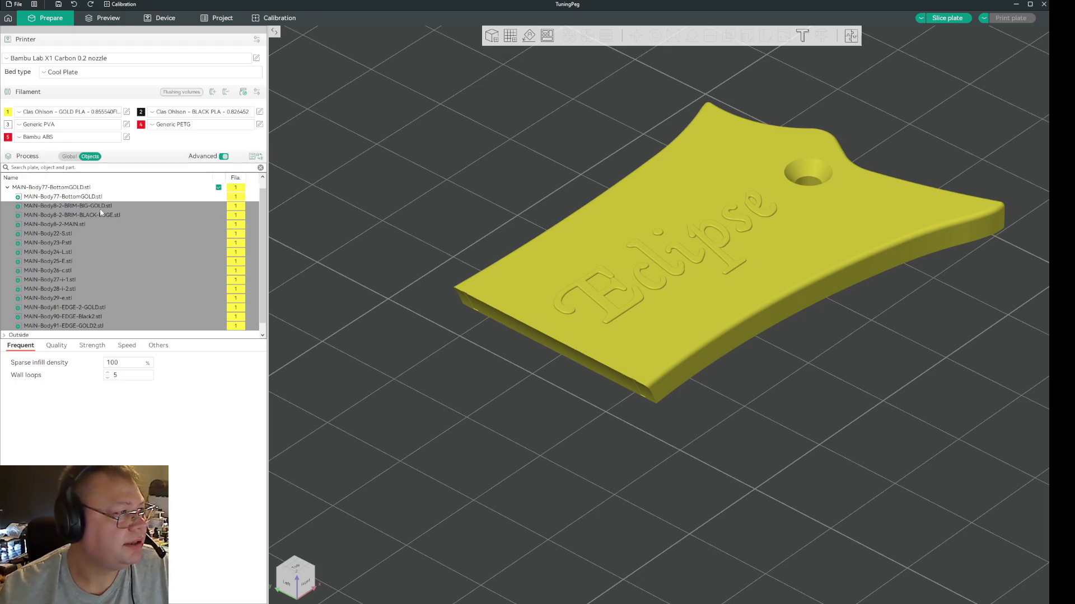
Step: Select every peg part, from MAIN-Body22-S.stl to MAIN-Body91-EDGE-GOLD2.stl, and assign filament 2, Black PLA
left_click(120, 233)
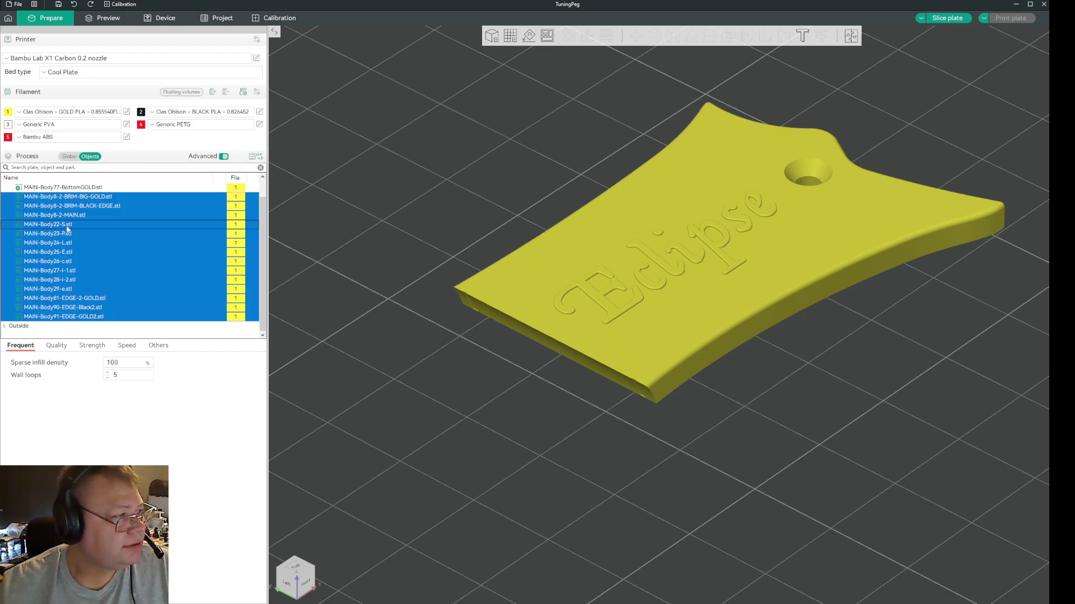
left_click(86, 317)
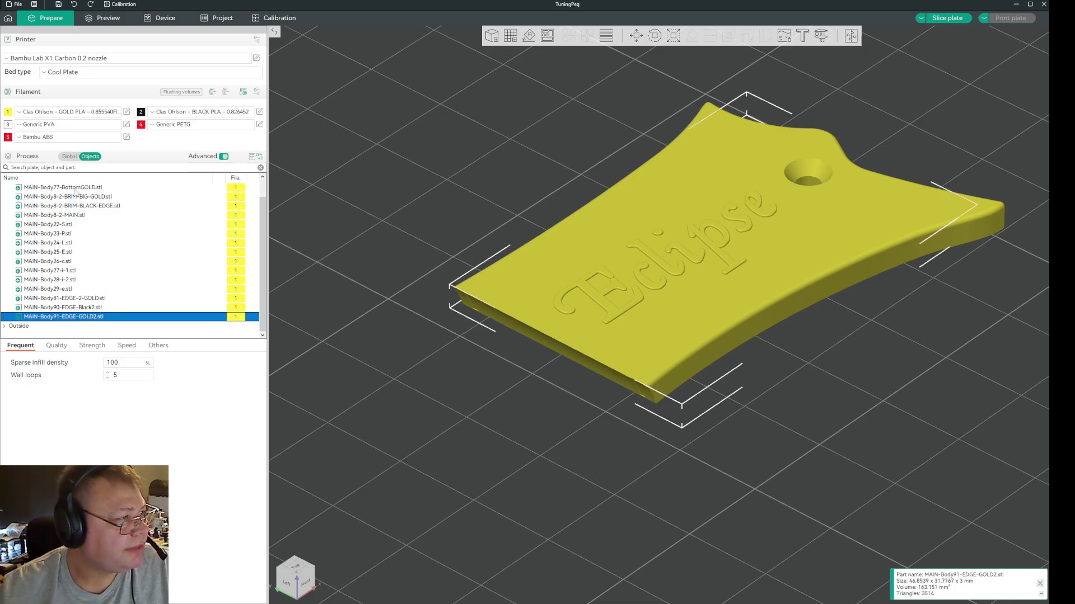
left_click(76, 190, "shift")
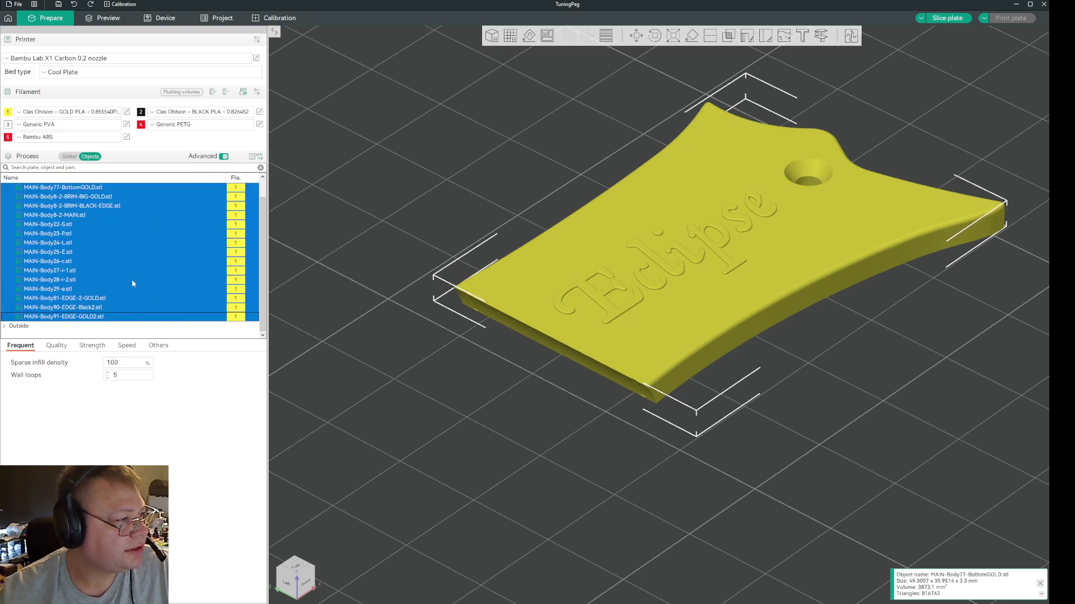
right_click(189, 274)
mouse_move(263, 336)
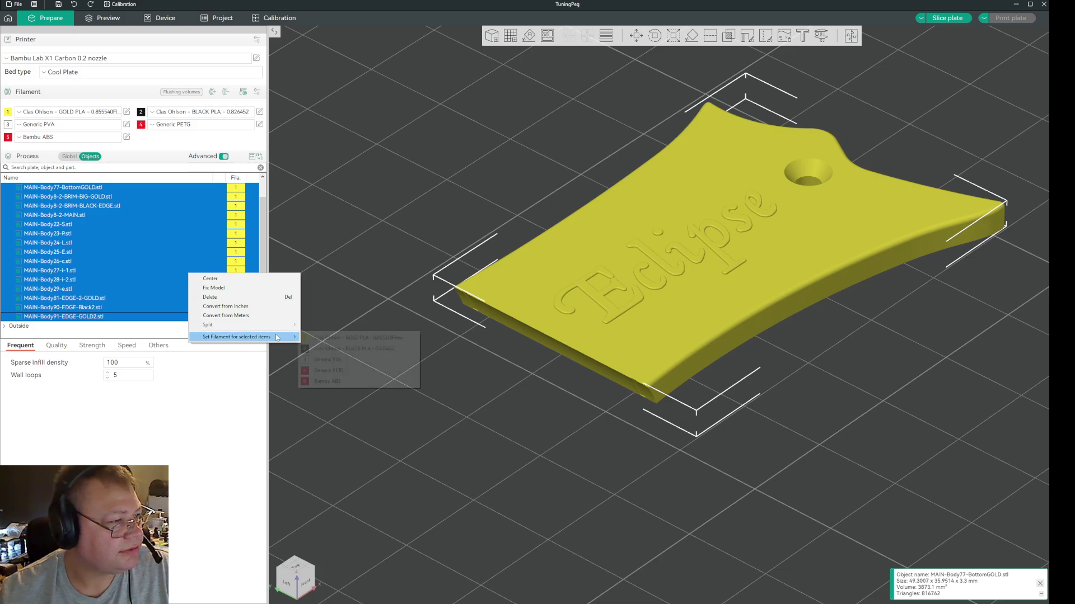
left_click(355, 350)
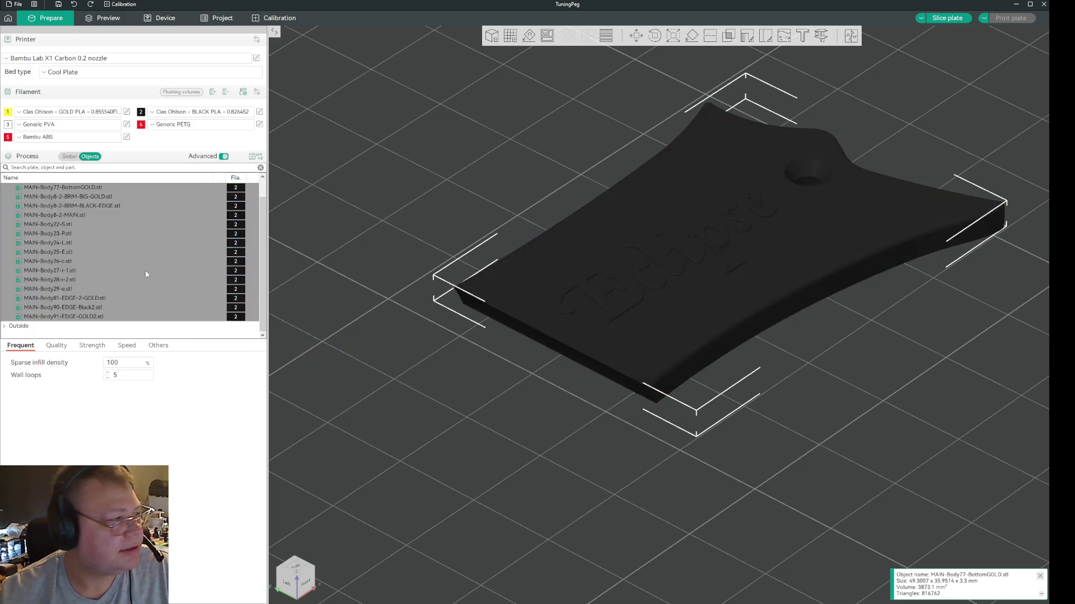
Step: Set the eight Eclipse letter parts, Body22 to Body29, to filament 1, Gold PLA
left_click(63, 225)
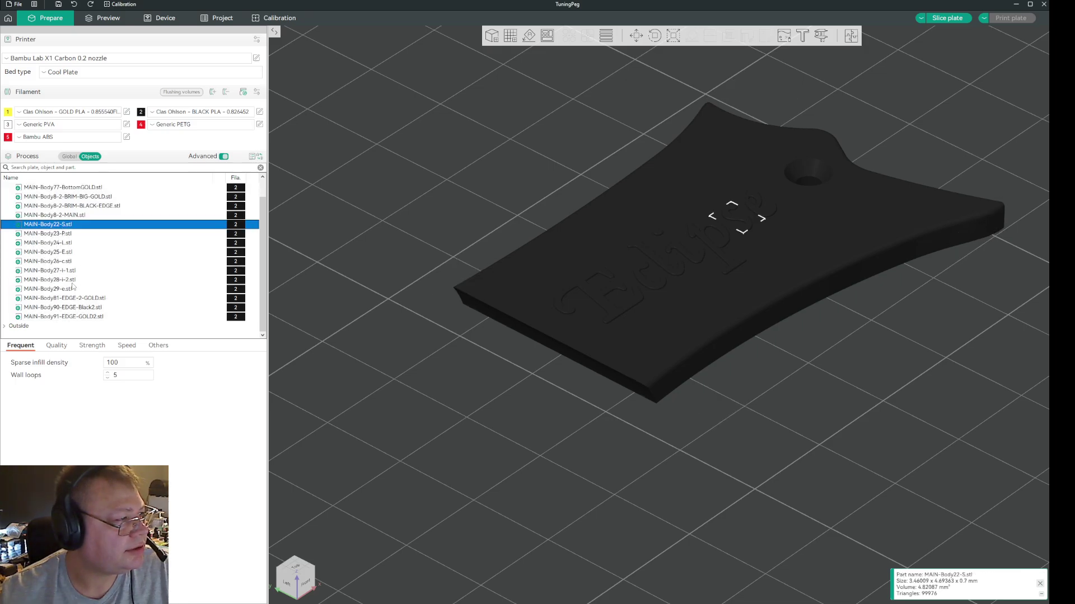
left_click(71, 289, "shift")
right_click(79, 276)
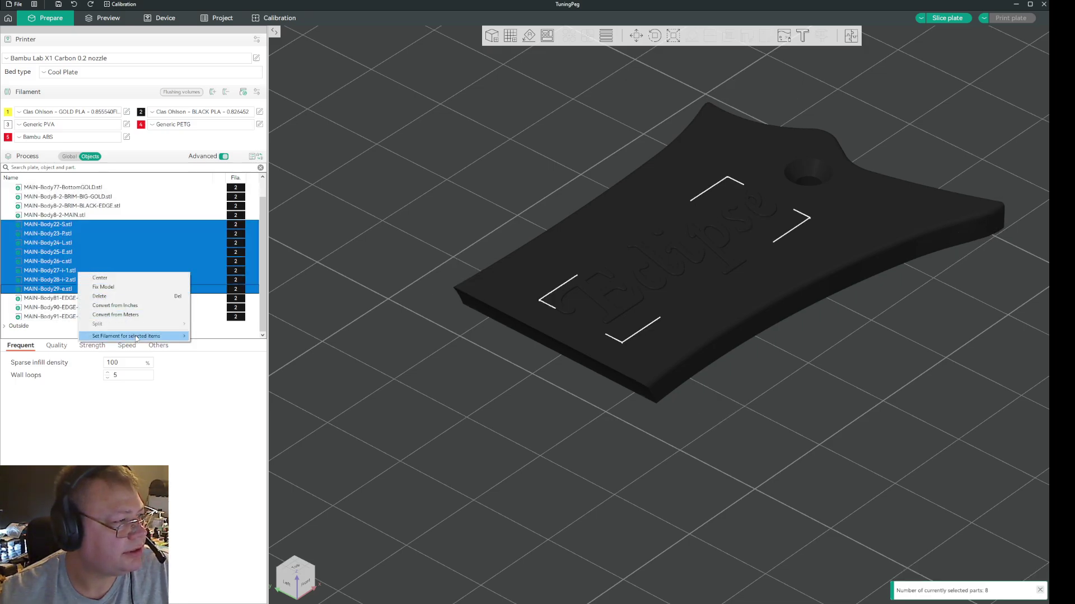
mouse_move(134, 334)
left_click(246, 336)
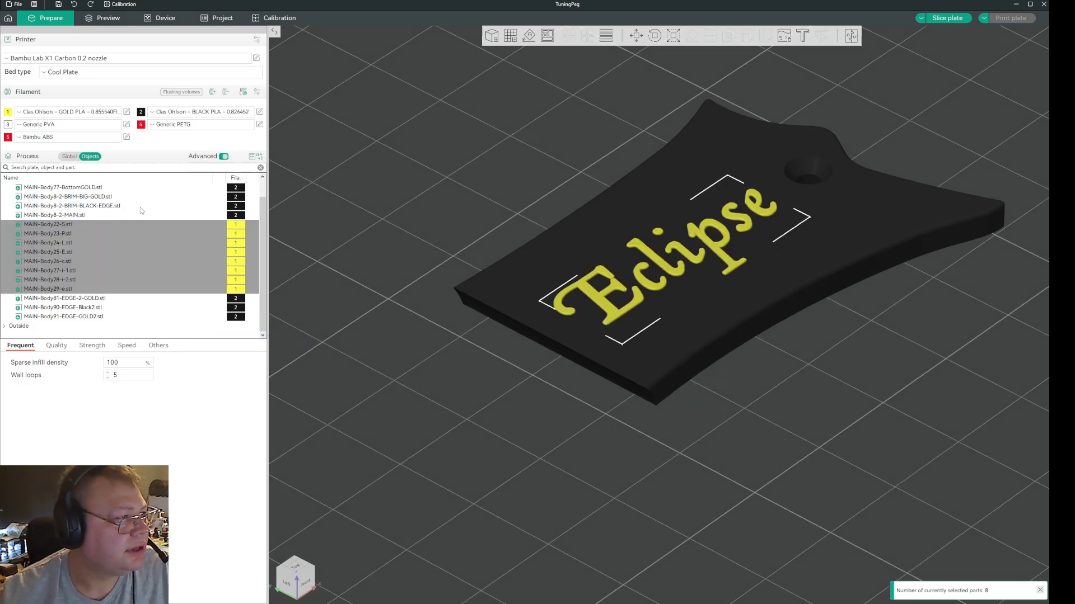
Step: Set the Body77 bottom, BRIM-BIG-GOLD, EDGE-2-GOLD and EDGE-GOLD2 parts to filament 1, Gold PLA
left_click(97, 187)
left_click(112, 197, "shift")
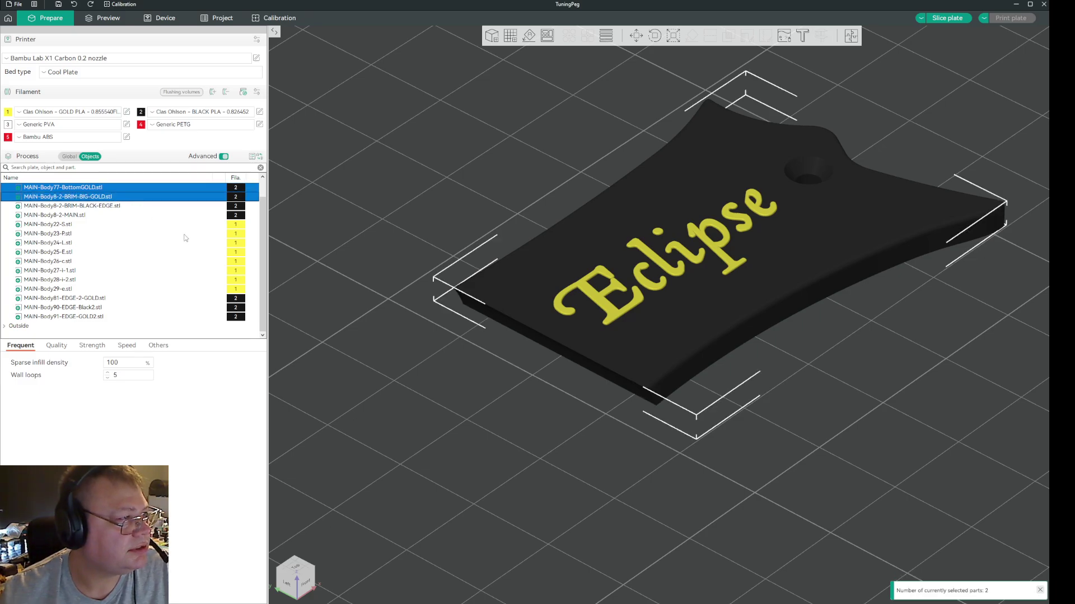
left_click(112, 299, "ctrl")
left_click(112, 317, "ctrl")
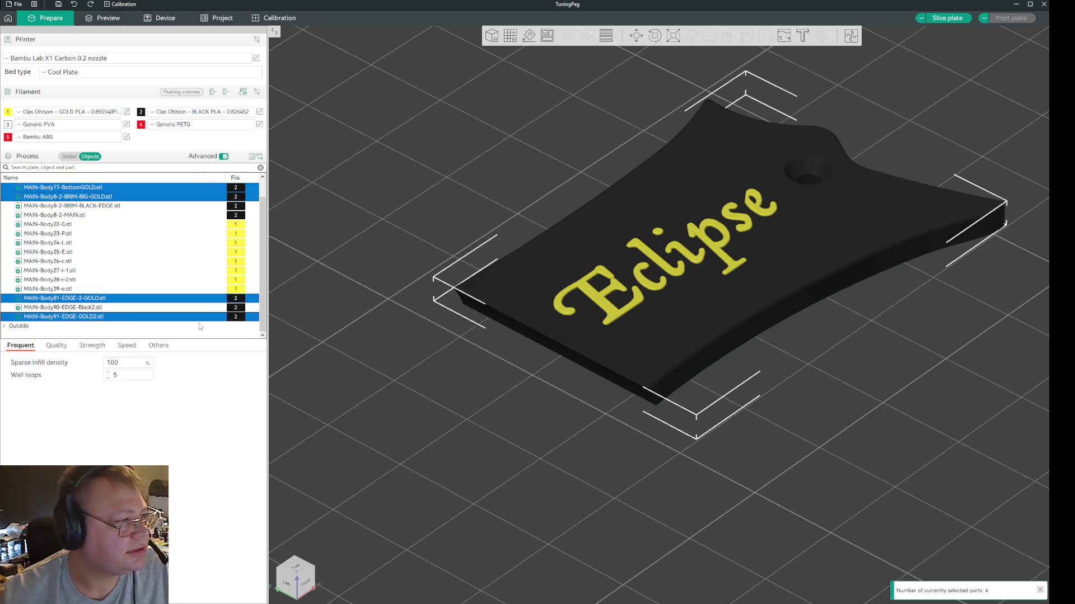
right_click(171, 320)
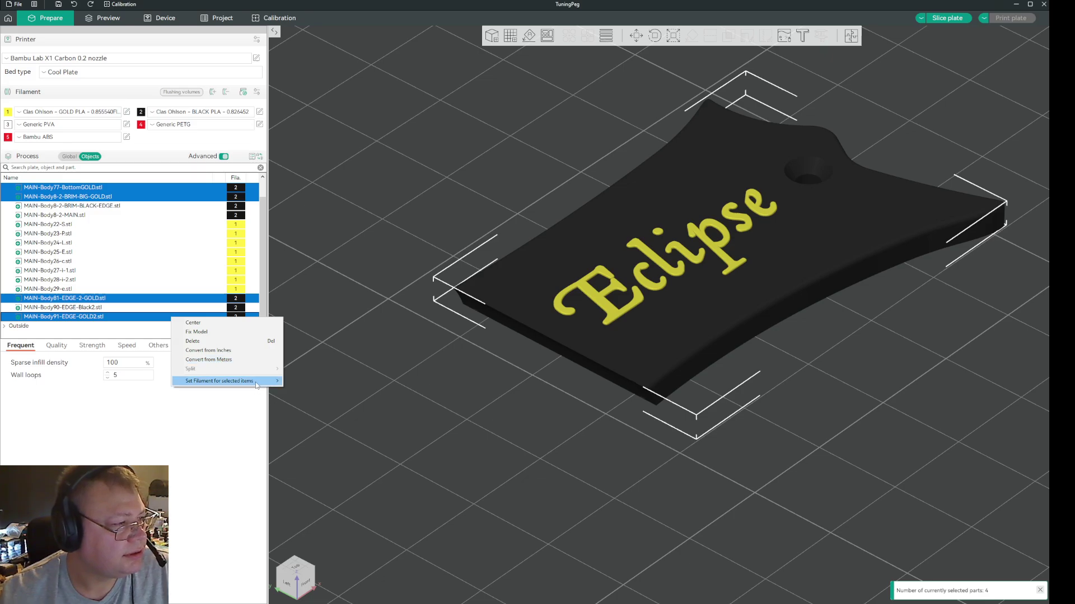
mouse_move(223, 380)
left_click(311, 383)
left_click(438, 415)
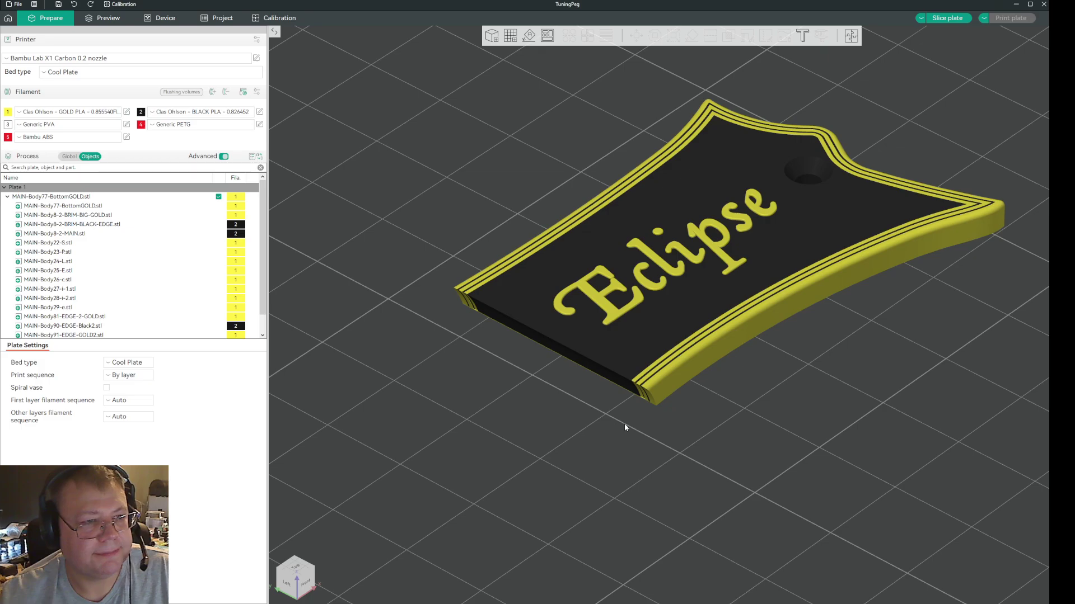
scroll(727, 436, "up", 3)
left_click_drag(740, 436, 704, 429)
scroll(746, 434, "down", 2)
scroll(710, 465, "up", 5)
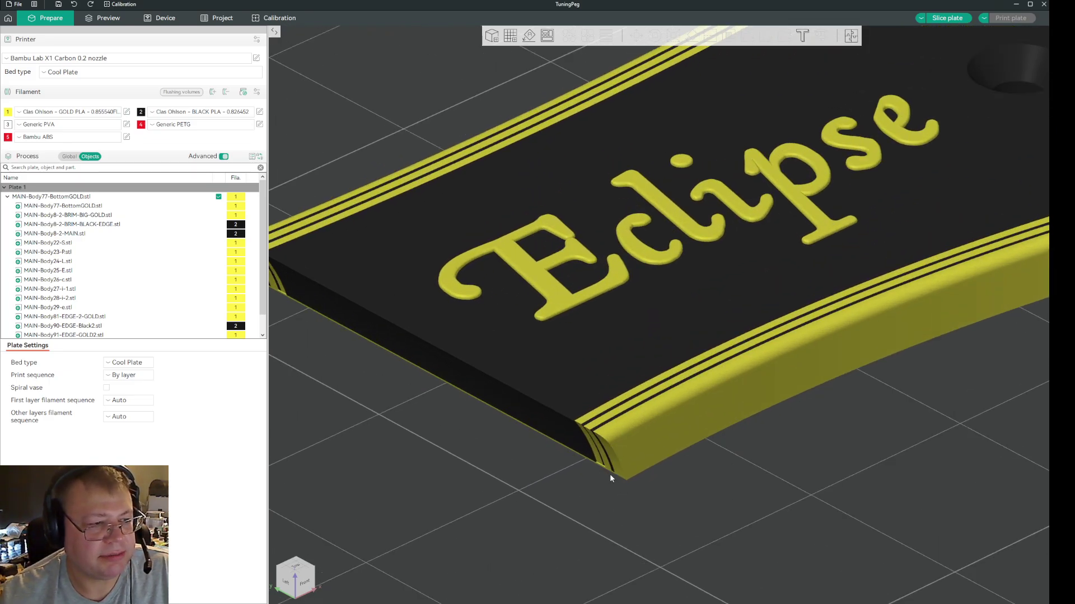
scroll(631, 480, "down", 5)
scroll(599, 469, "down", 1)
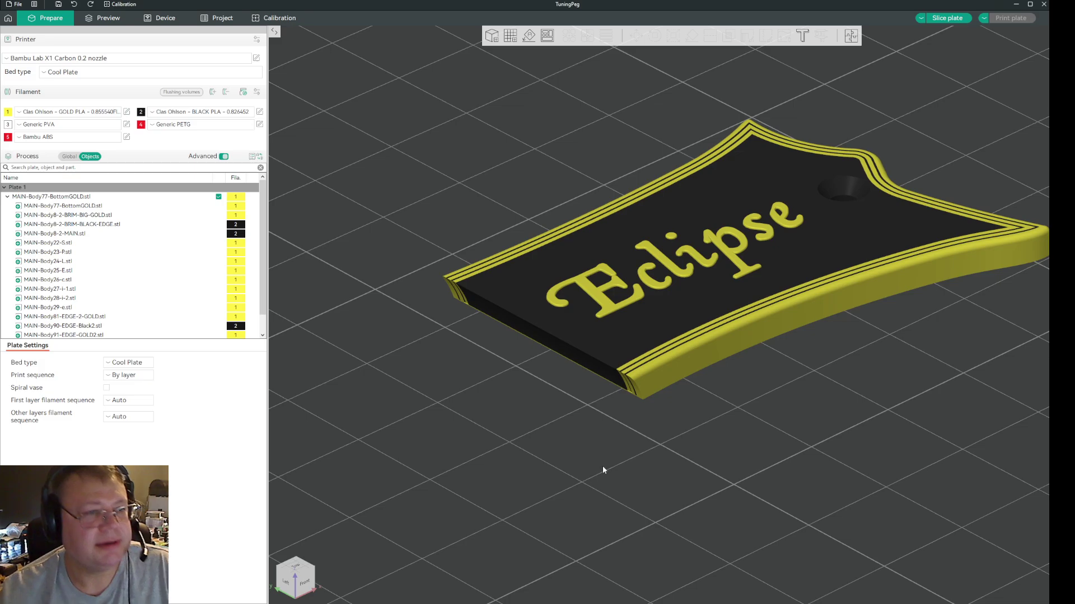
left_click_drag(670, 416, 740, 437)
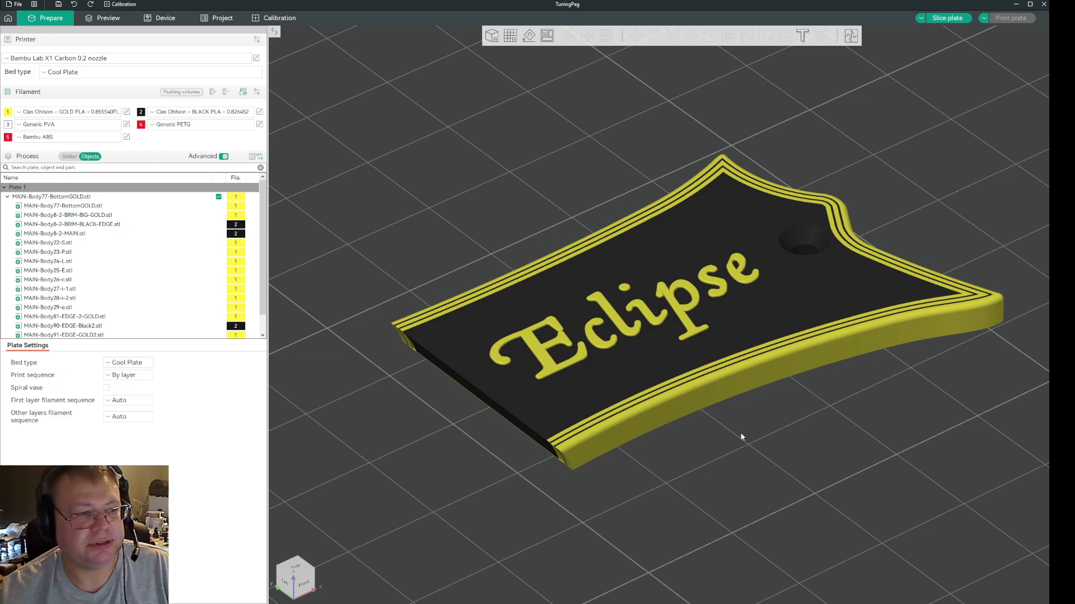